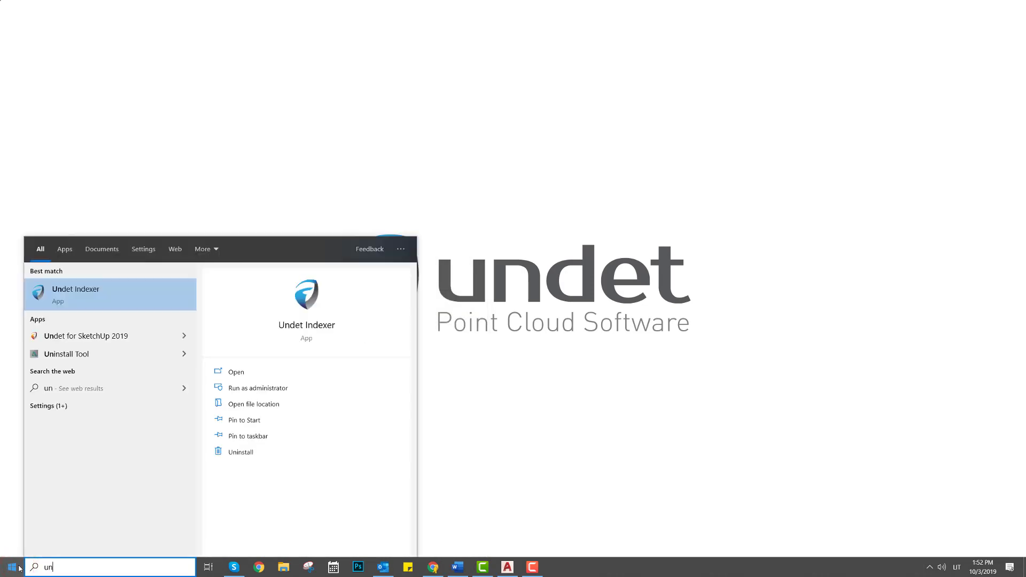
Step: Launch Undet Indexer and choose the "Topography, corridor mapping, 3D city modeling" project type
{"action": "left_click", "coordinate": [73, 301]}
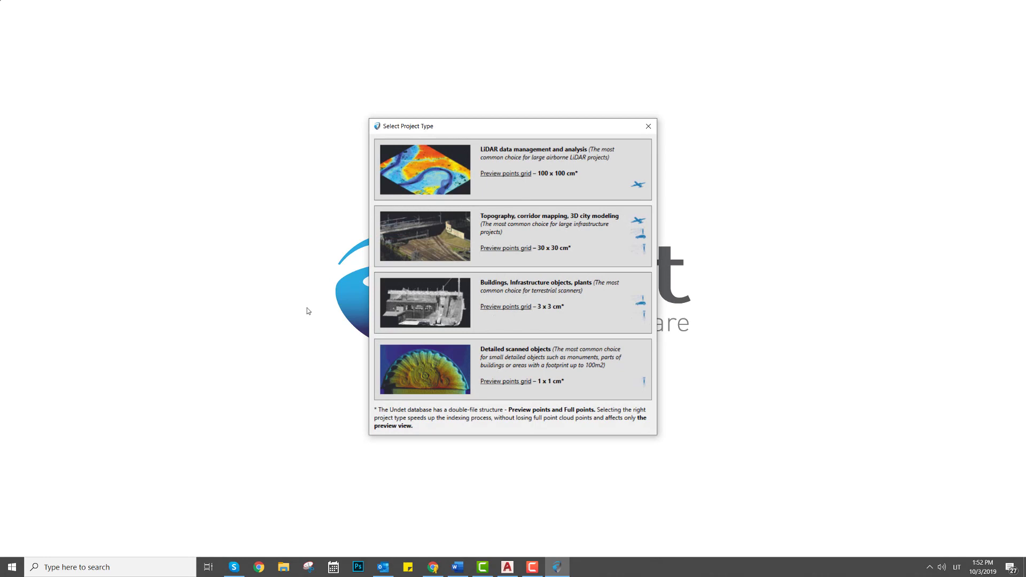
{"action": "left_click", "coordinate": [436, 236]}
Step: Add the burgk_3_pktw.las point cloud from D:\DEMO_VIDEO\UAV to MESH to the new project
{"action": "left_click", "coordinate": [393, 230]}
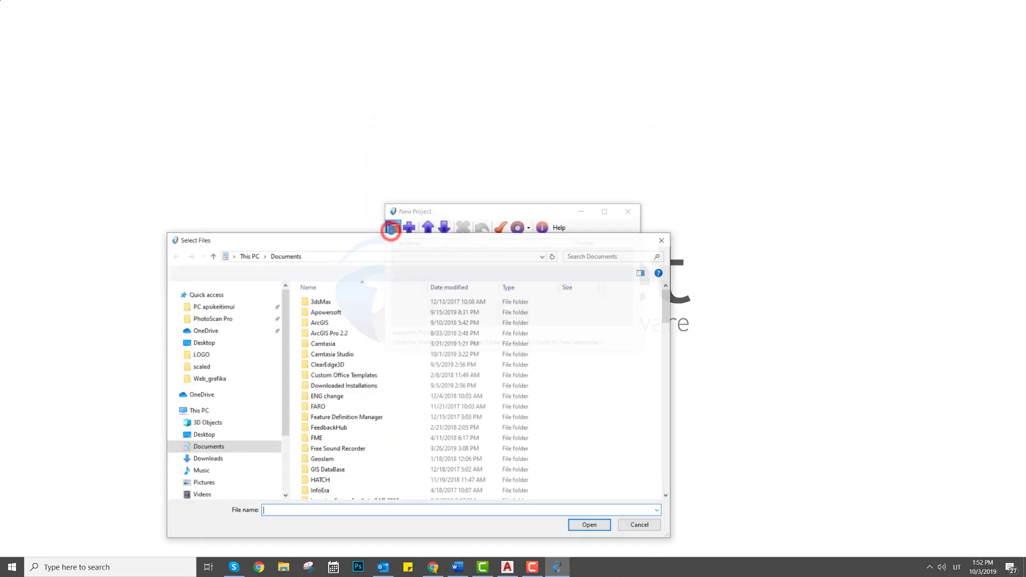
{"action": "scroll", "coordinate": [209, 480], "scroll_direction": "down", "scroll_amount": 3}
{"action": "left_click", "coordinate": [209, 478]}
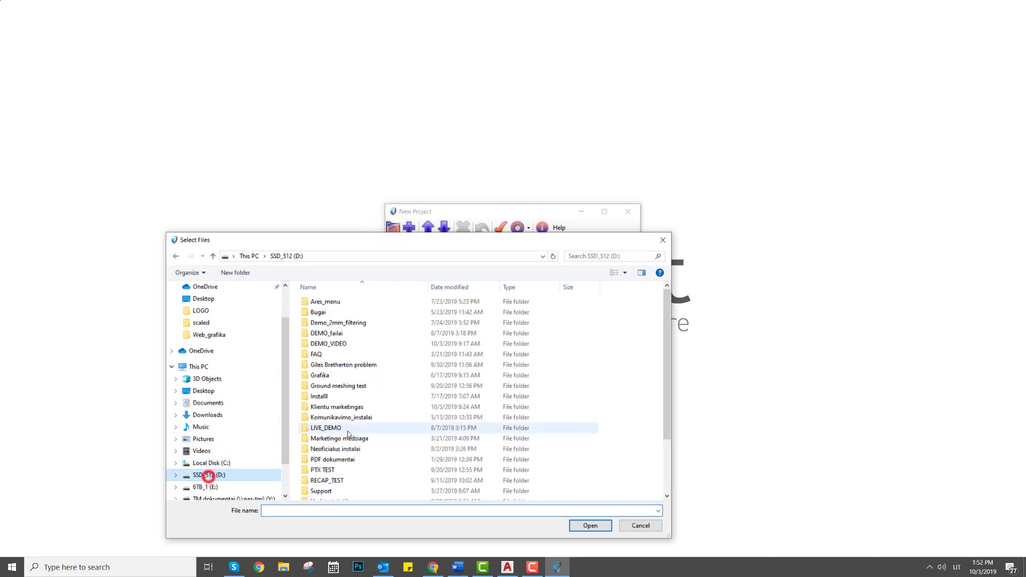
{"action": "double_click", "coordinate": [331, 344]}
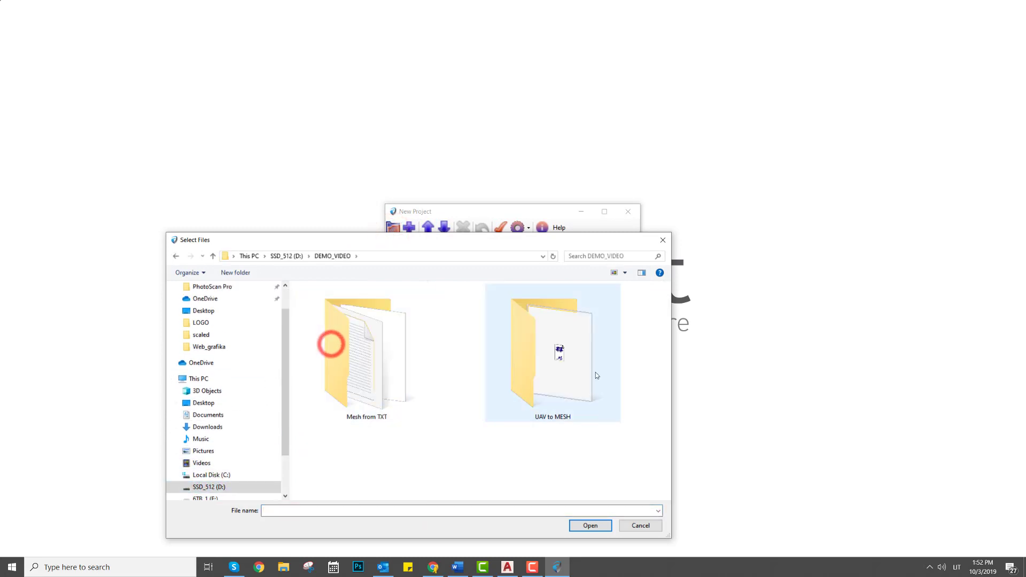
{"action": "double_click", "coordinate": [577, 367]}
{"action": "double_click", "coordinate": [342, 303]}
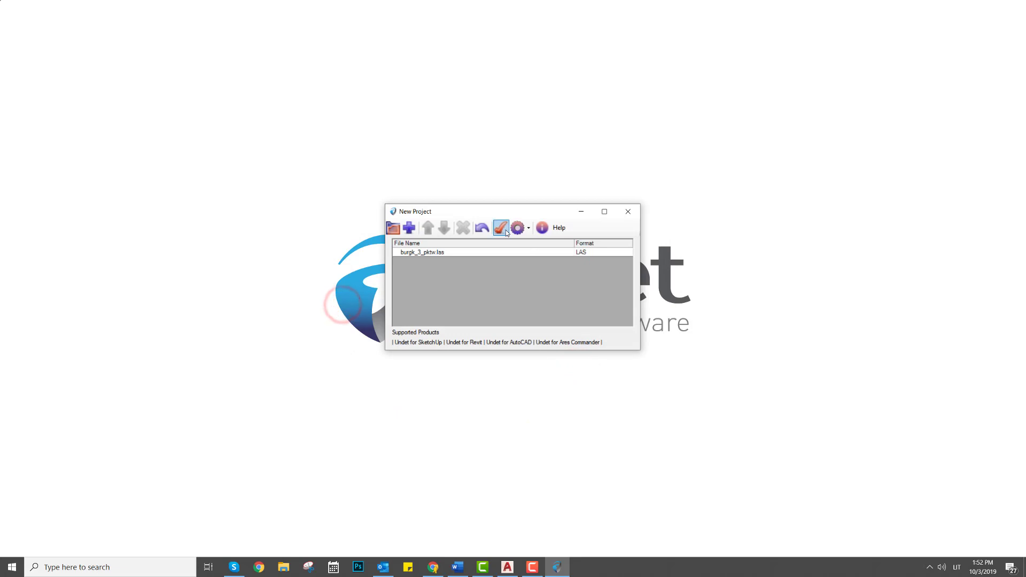
Step: Index the project for use with Undet for AutoCAD, saving it as UAV_data in D:\DEMO_VIDEO\UAV to MESH
{"action": "left_click", "coordinate": [505, 229]}
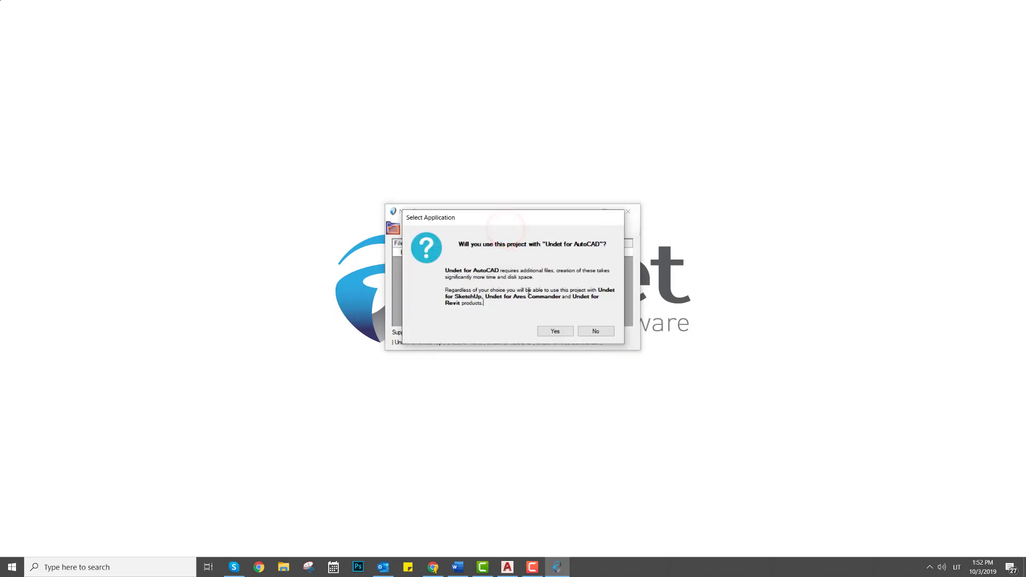
{"action": "left_click", "coordinate": [555, 331]}
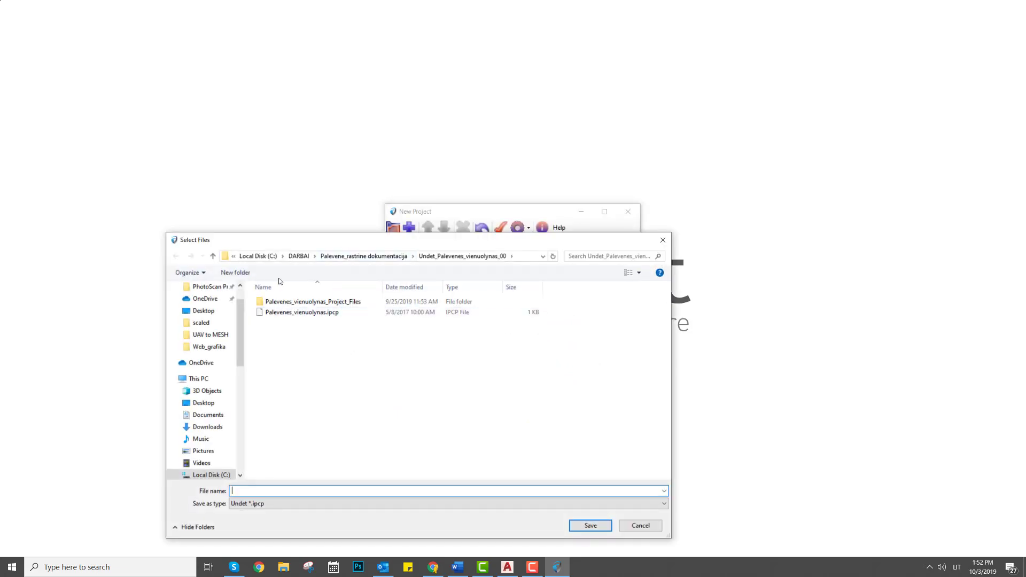
{"action": "left_click", "coordinate": [208, 439]}
{"action": "double_click", "coordinate": [286, 338]}
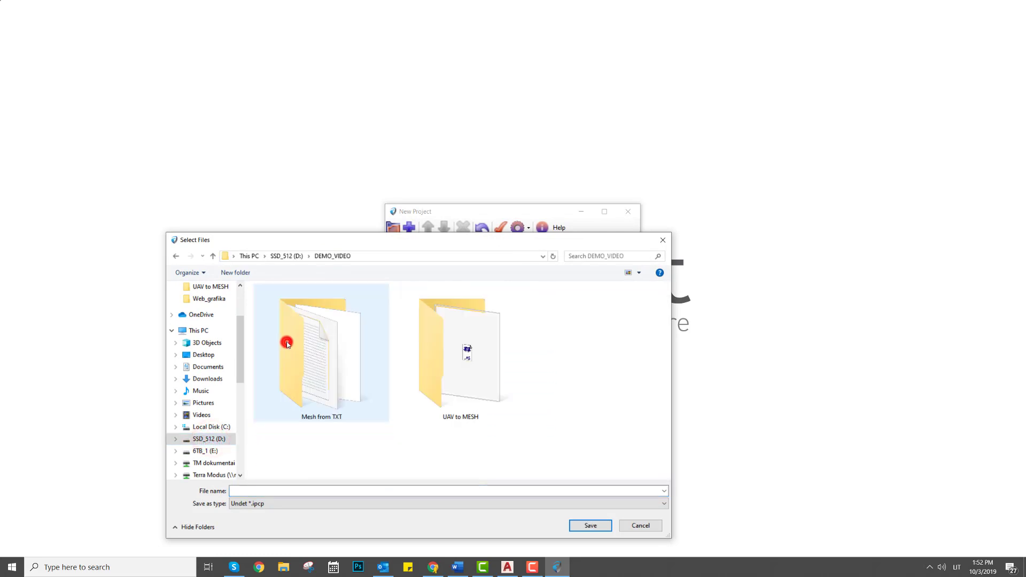
{"action": "double_click", "coordinate": [479, 359]}
{"action": "left_click", "coordinate": [304, 490]}
{"action": "type", "text": "UAV_data"}
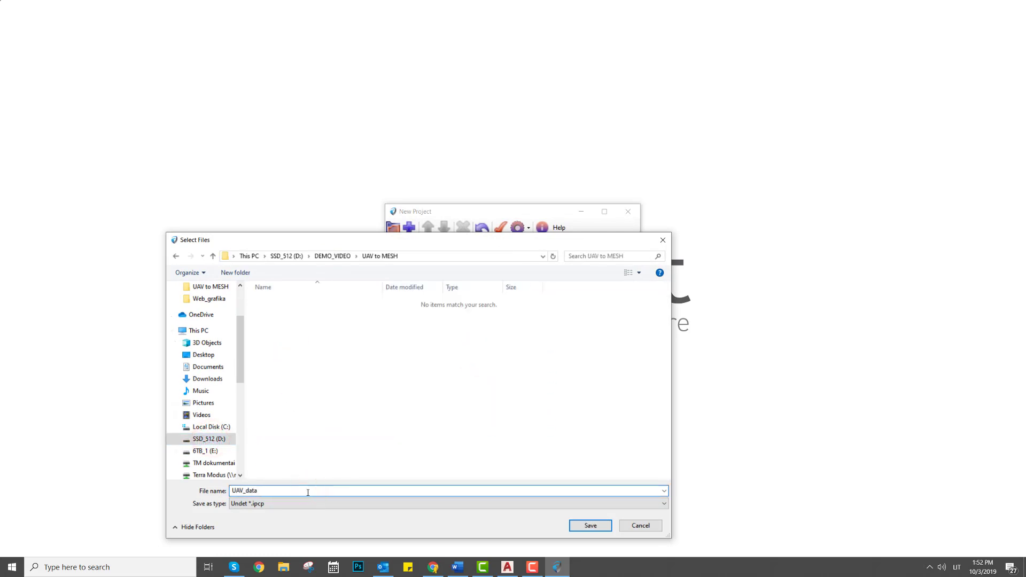
{"action": "left_click", "coordinate": [590, 525]}
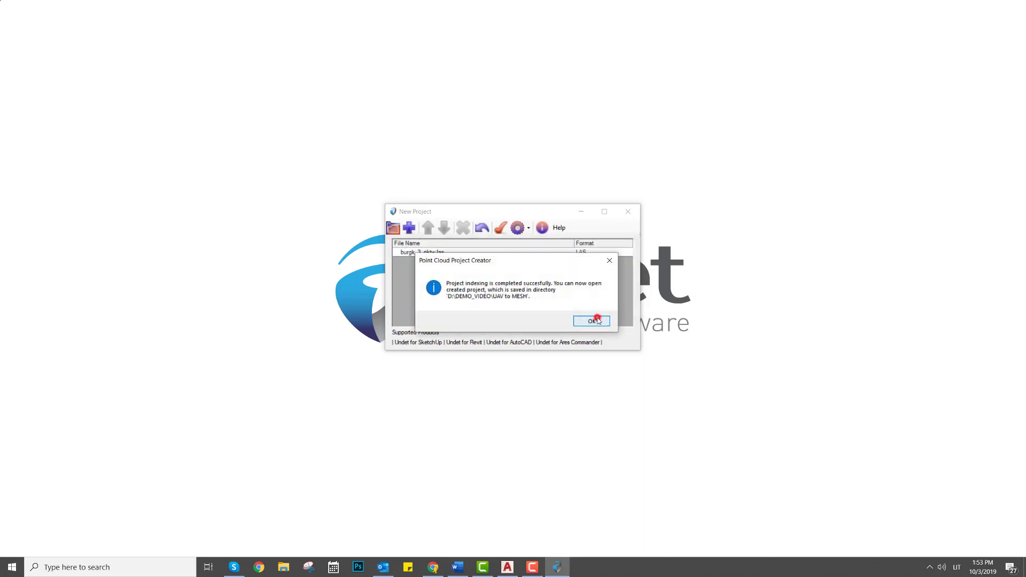
{"action": "left_click", "coordinate": [598, 320]}
Step: Switch to File Explorer and open the folder D:\DEMO_VIDEO\UAV to MESH
{"action": "left_click", "coordinate": [283, 568]}
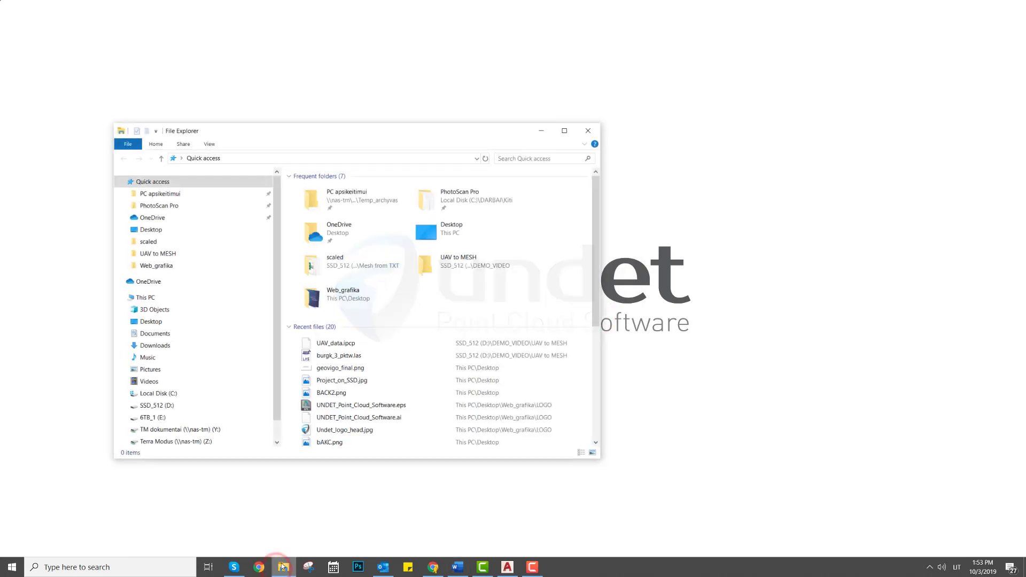
{"action": "left_click", "coordinate": [156, 407]}
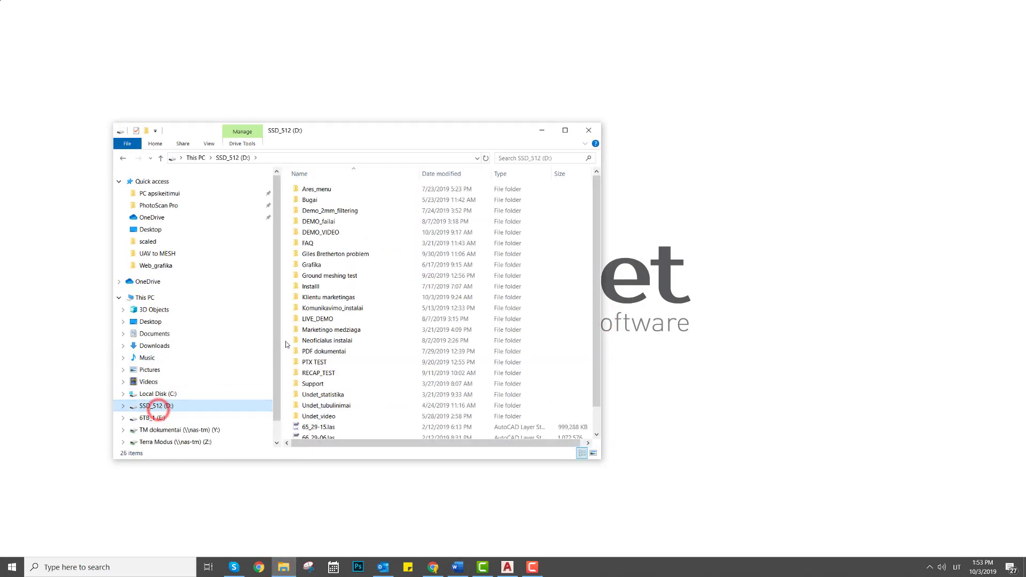
{"action": "double_click", "coordinate": [328, 232]}
{"action": "left_click", "coordinate": [328, 201]}
{"action": "double_click", "coordinate": [328, 202]}
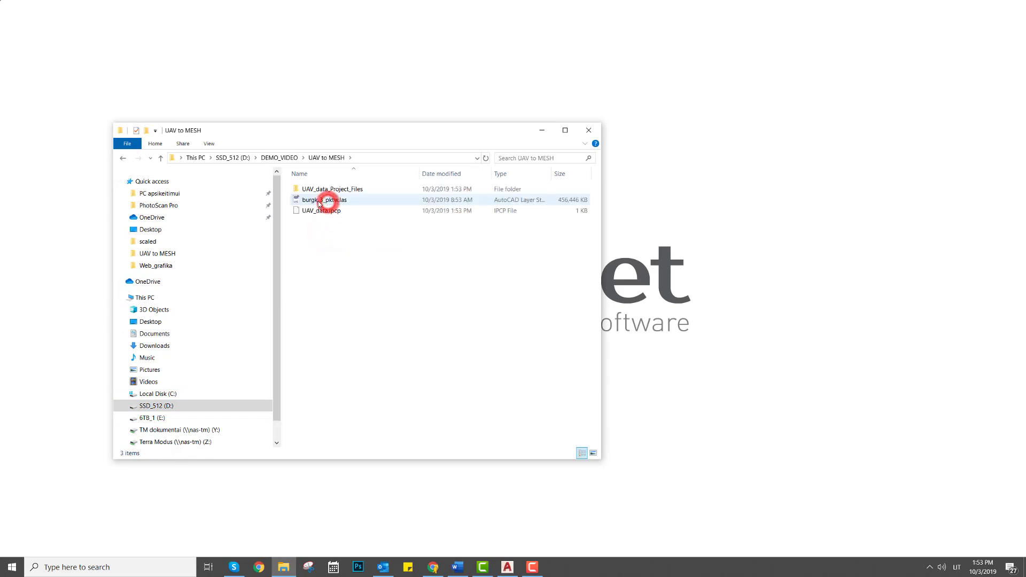
Step: Create a new folder named "Undet project" inside UAV to MESH
{"action": "right_click", "coordinate": [330, 288]}
{"action": "mouse_move", "coordinate": [376, 413]}
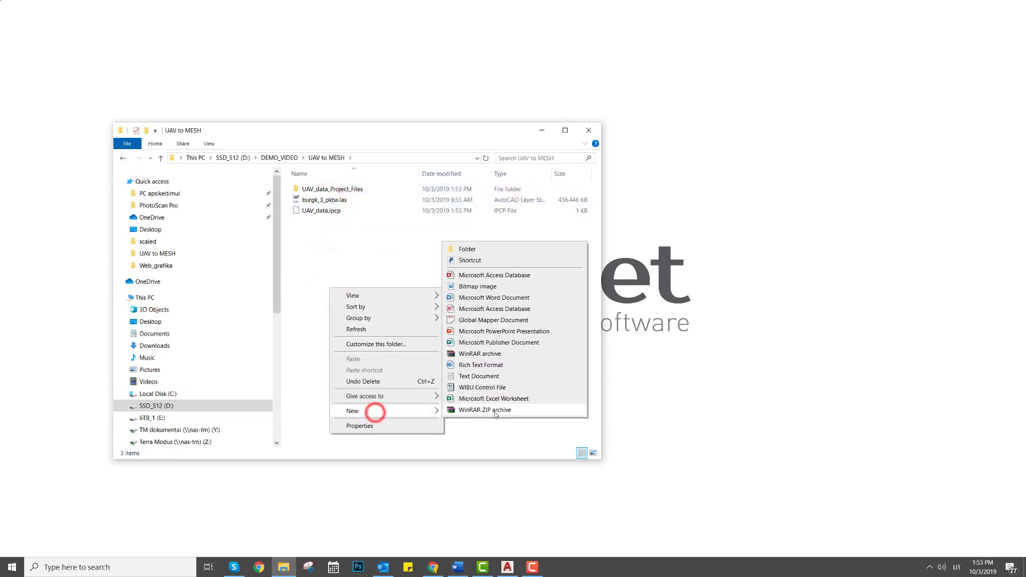
{"action": "left_click", "coordinate": [483, 249]}
{"action": "type", "text": "Undet project"}
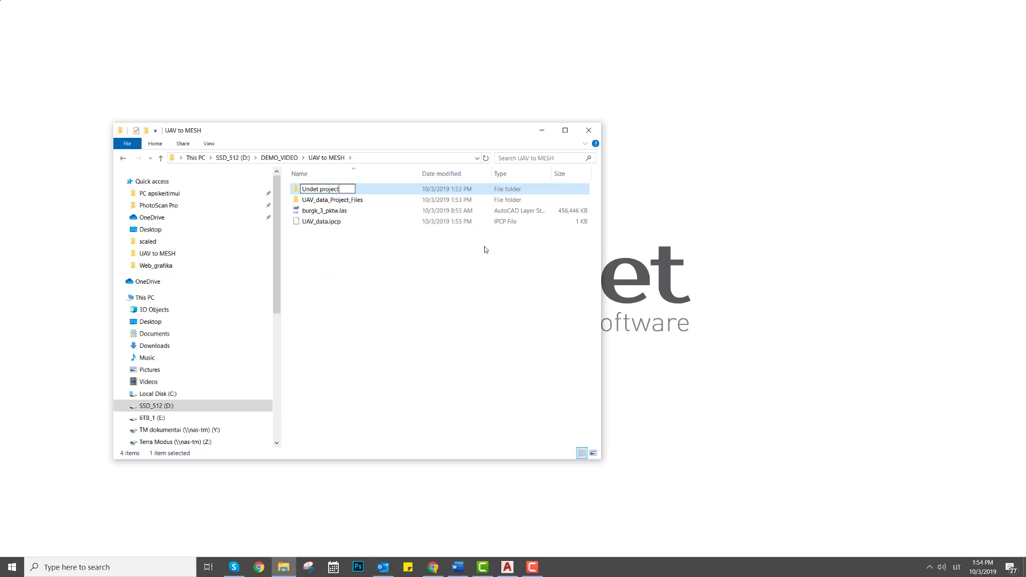
{"action": "key", "text": "Return"}
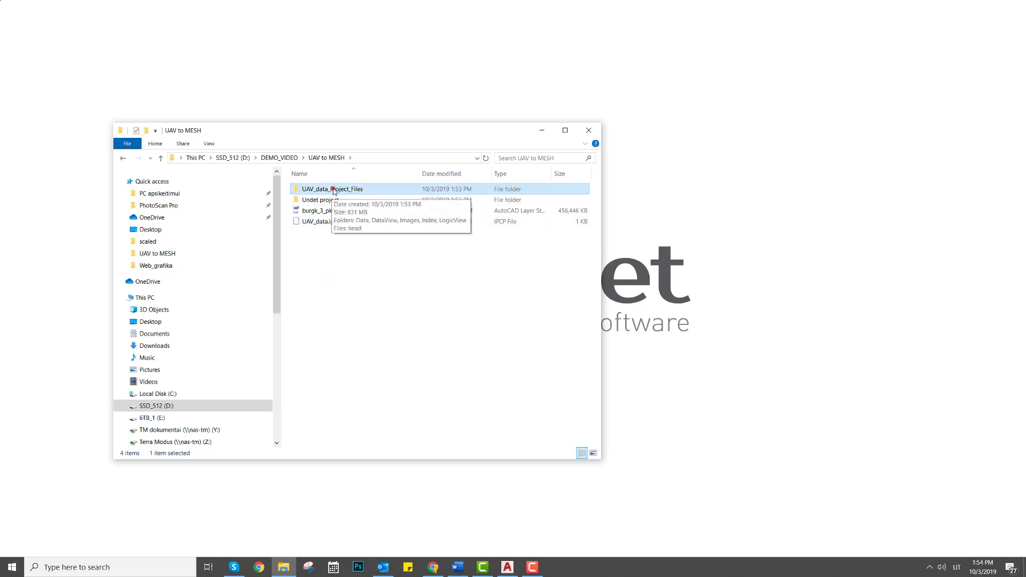
Step: Move the UAV_data_Project_Files folder and UAV_data.ipcp into the Undet project folder, and open that folder
{"action": "left_click", "coordinate": [332, 190]}
{"action": "left_click", "coordinate": [320, 222], "text": "ctrl"}
{"action": "mouse_move", "coordinate": [321, 221]}
{"action": "left_mouse_down"}
{"action": "mouse_move", "coordinate": [328, 185]}
{"action": "mouse_move", "coordinate": [339, 214]}
{"action": "left_mouse_up"}
{"action": "double_click", "coordinate": [329, 190]}
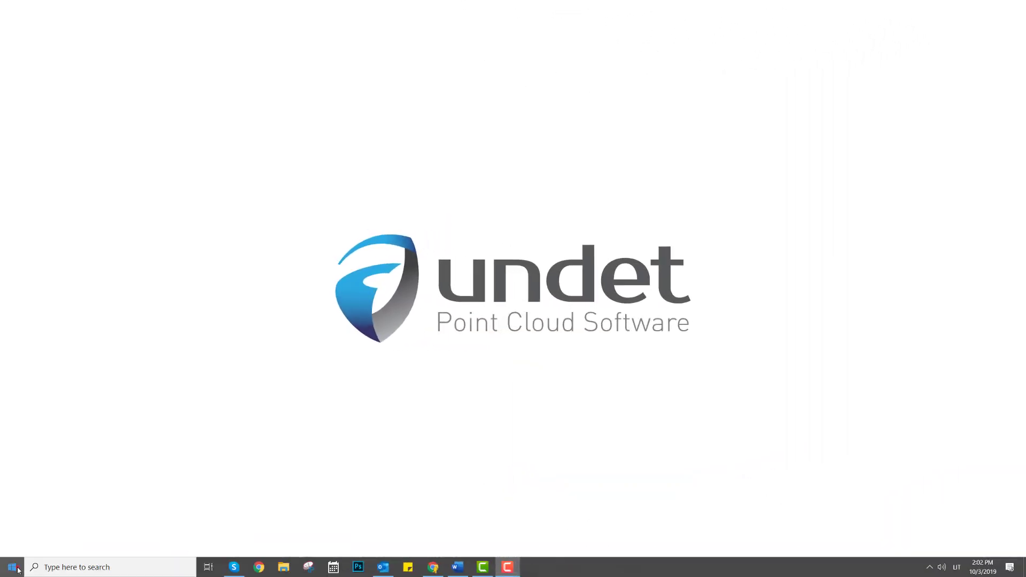
Step: Find and launch Undet for AutoCAD
{"action": "left_click", "coordinate": [16, 569]}
{"action": "type", "text": "undet"}
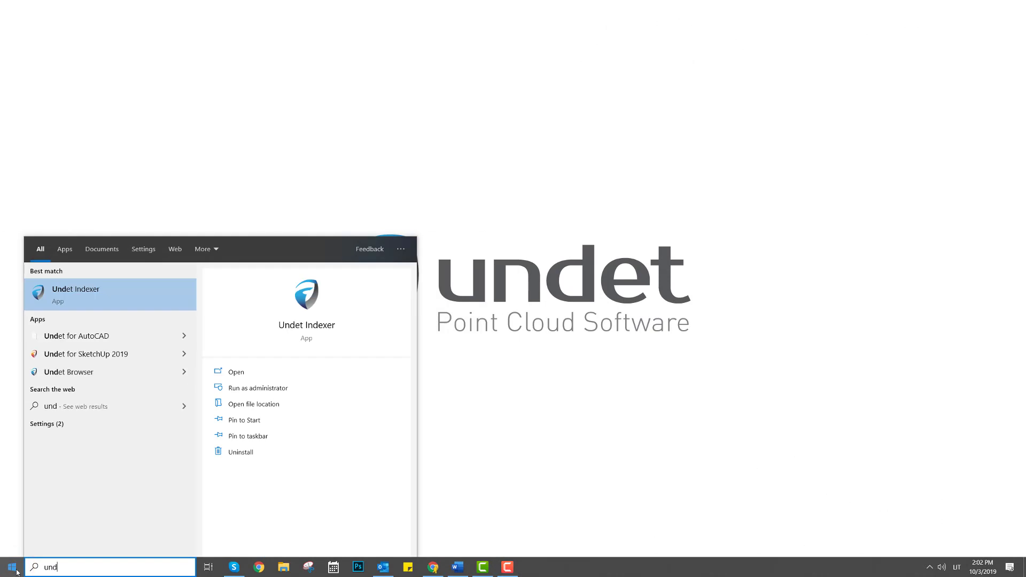
{"action": "left_click", "coordinate": [98, 335]}
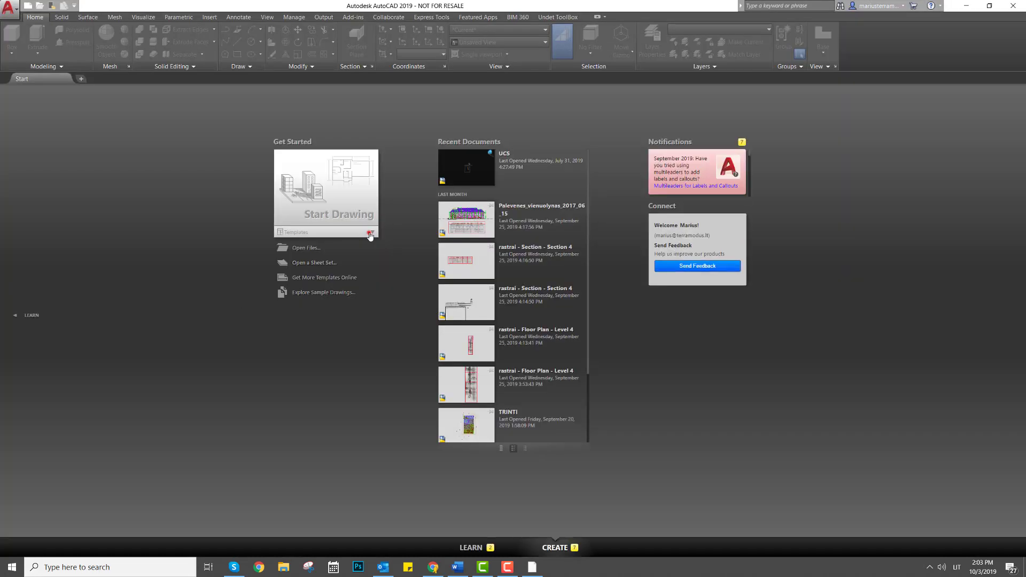
Step: Start a new drawing with the "No Template - Metric" option
{"action": "left_click", "coordinate": [372, 232]}
{"action": "scroll", "coordinate": [345, 312], "scroll_direction": "down", "scroll_amount": 9}
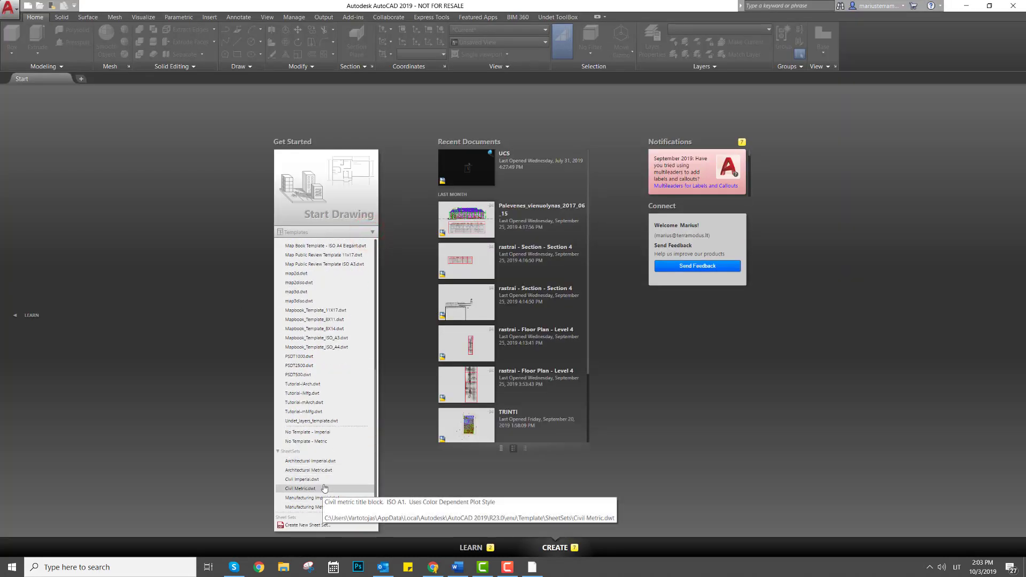
{"action": "left_click", "coordinate": [325, 441]}
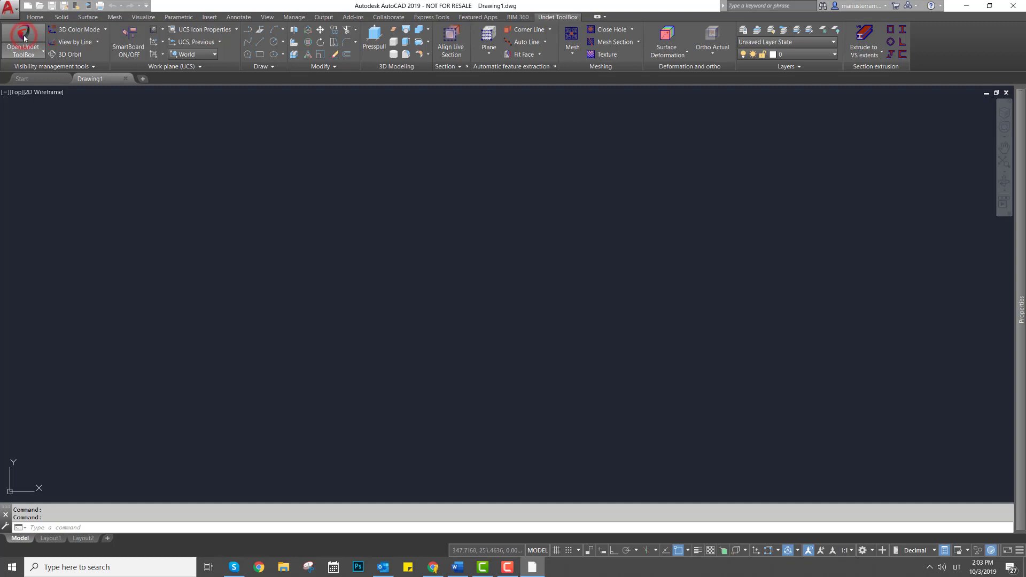
Step: Open the Undet ToolBox and load UAV_data.ipcp from D:\DEMO_VIDEO\UAV to MESH\Undet project, accepting the switch to 3D Wireframe
{"action": "left_click", "coordinate": [24, 37]}
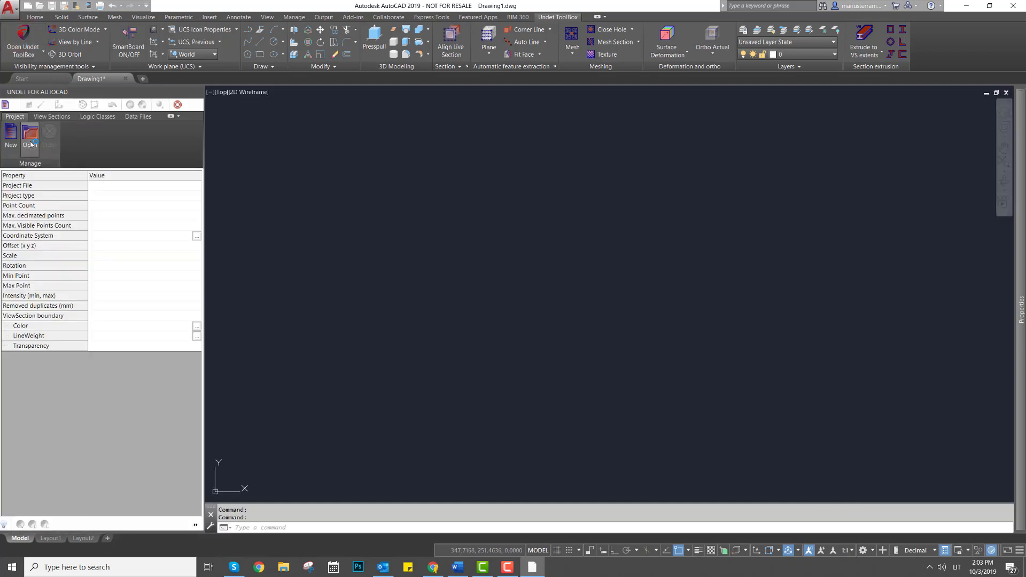
{"action": "left_click", "coordinate": [30, 143]}
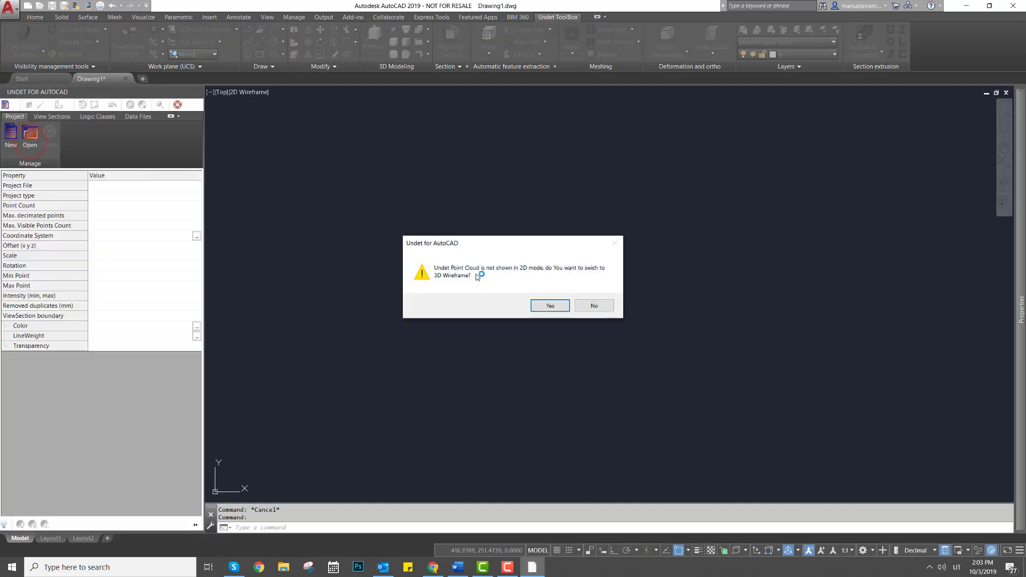
{"action": "left_click", "coordinate": [546, 306]}
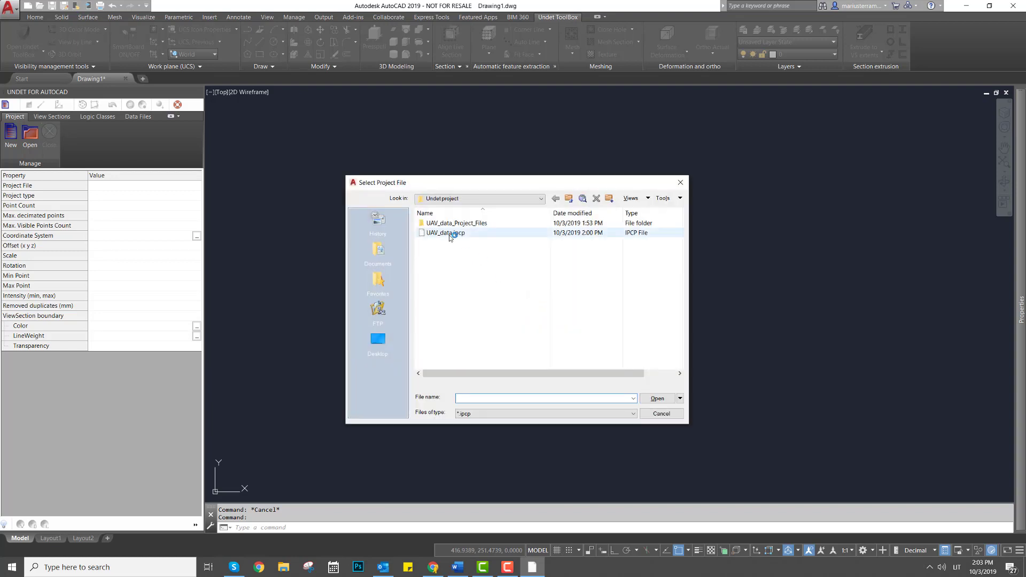
{"action": "left_click", "coordinate": [450, 233]}
{"action": "left_click", "coordinate": [454, 199]}
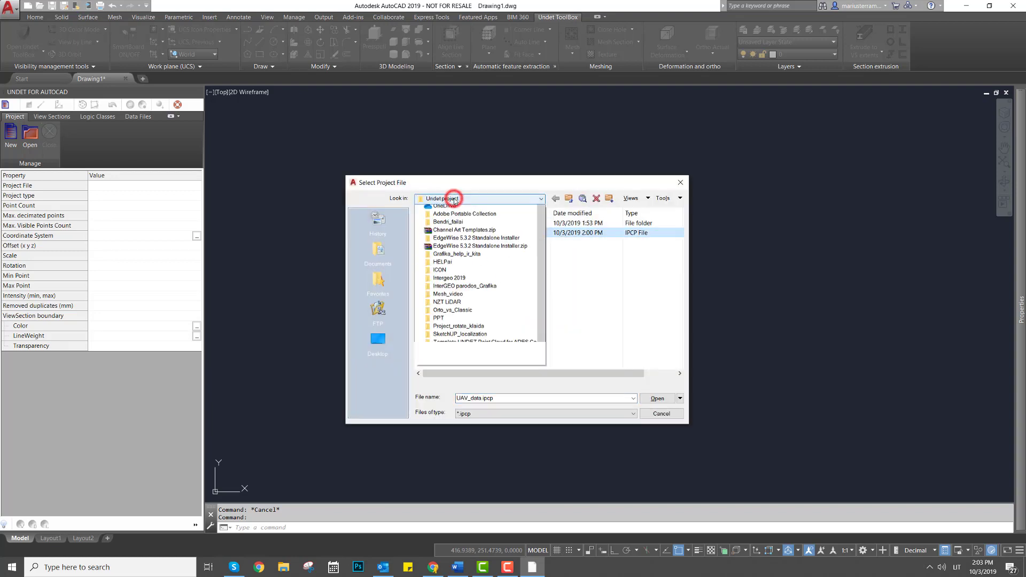
{"action": "scroll", "coordinate": [456, 202], "scroll_direction": "up", "scroll_amount": 4}
{"action": "left_click", "coordinate": [470, 233]}
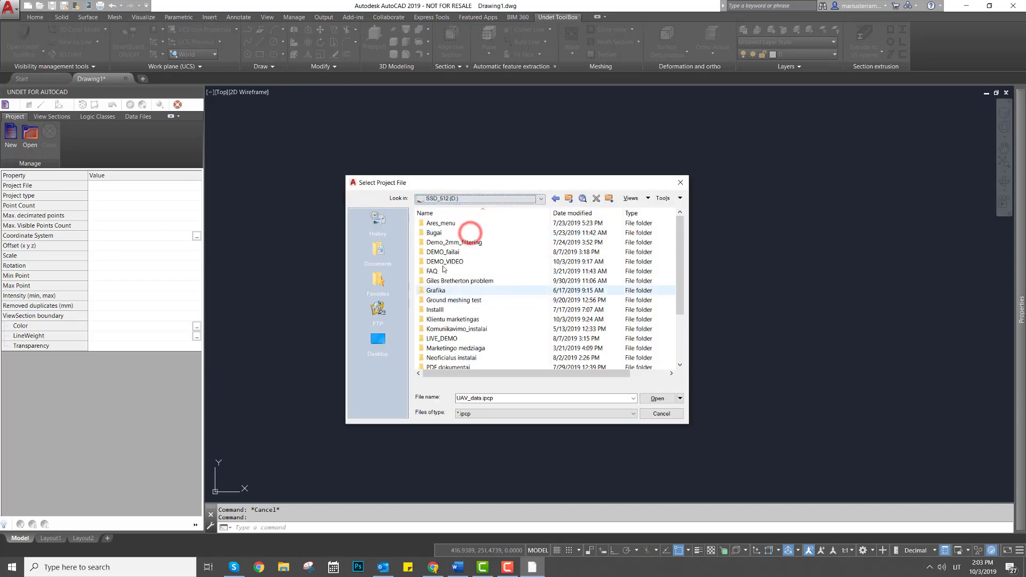
{"action": "double_click", "coordinate": [443, 261]}
{"action": "double_click", "coordinate": [453, 236]}
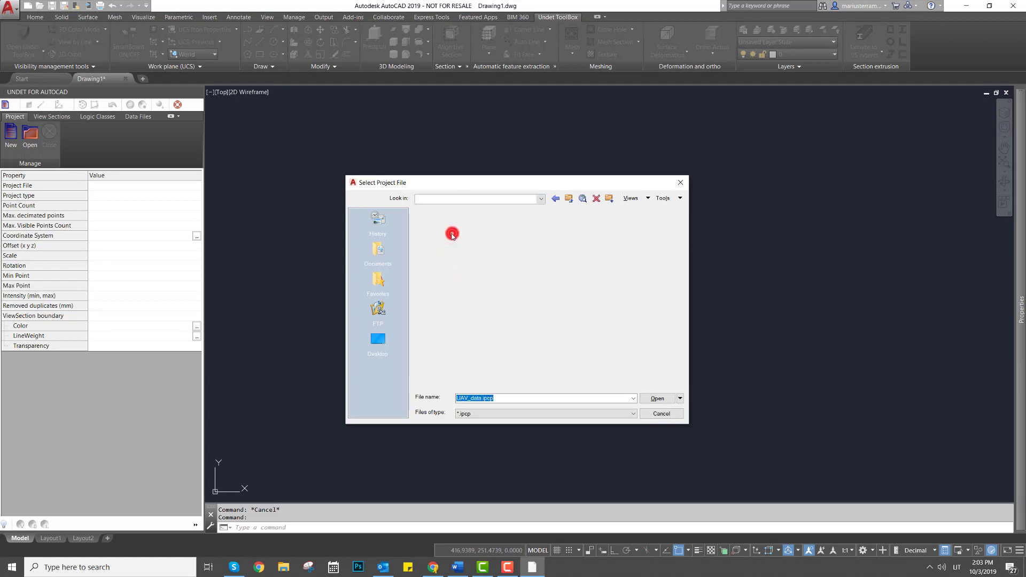
{"action": "double_click", "coordinate": [449, 230]}
{"action": "double_click", "coordinate": [450, 234]}
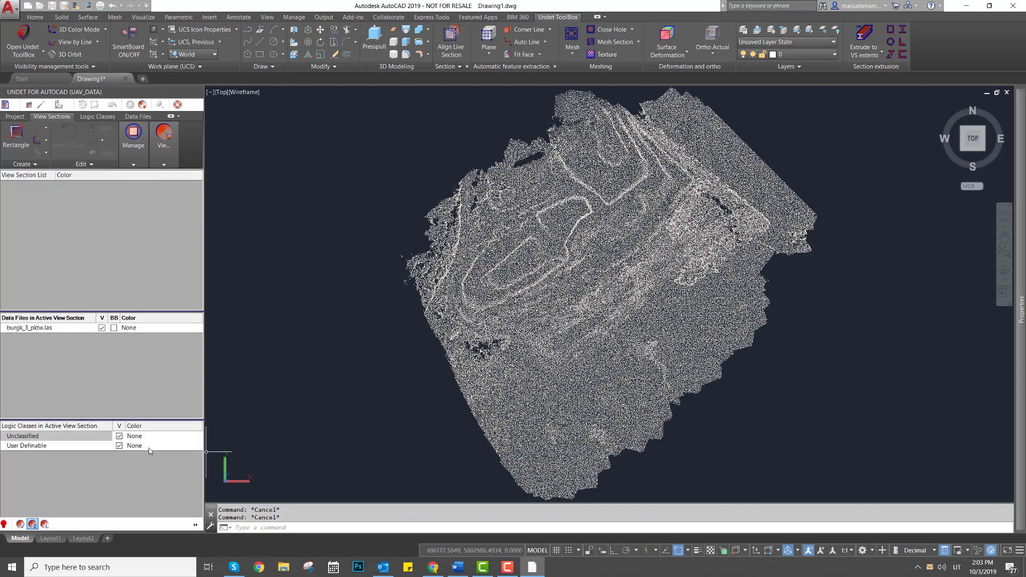
Step: Set the colour of the User Definable logic class to Source
{"action": "left_click", "coordinate": [131, 445]}
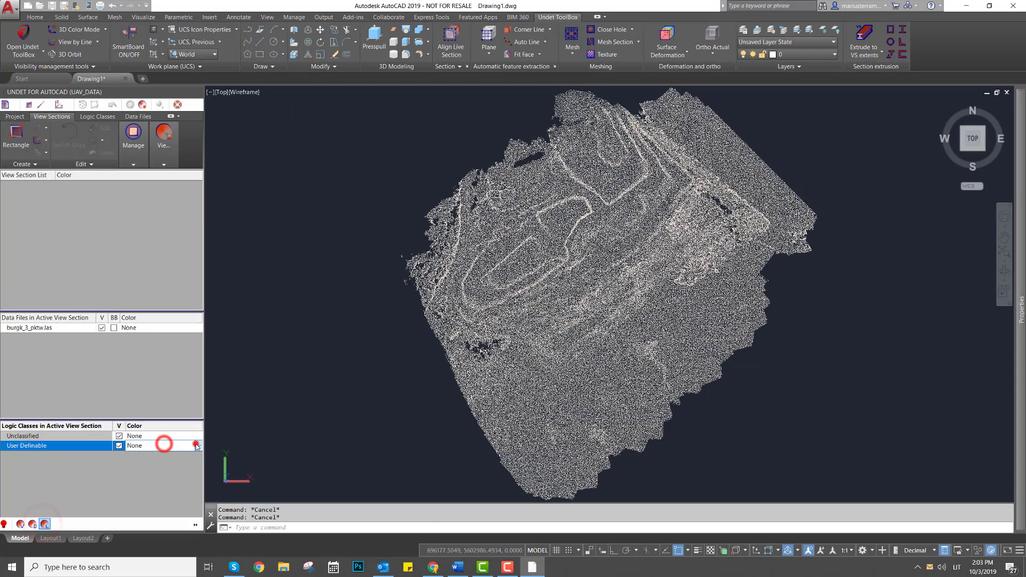
{"action": "left_click", "coordinate": [197, 445]}
{"action": "left_click", "coordinate": [158, 486]}
Step: Create a rectangular view section over the central excavation area of the point cloud and inspect it in 3D
{"action": "scroll", "coordinate": [610, 292], "scroll_direction": "up", "scroll_amount": 5}
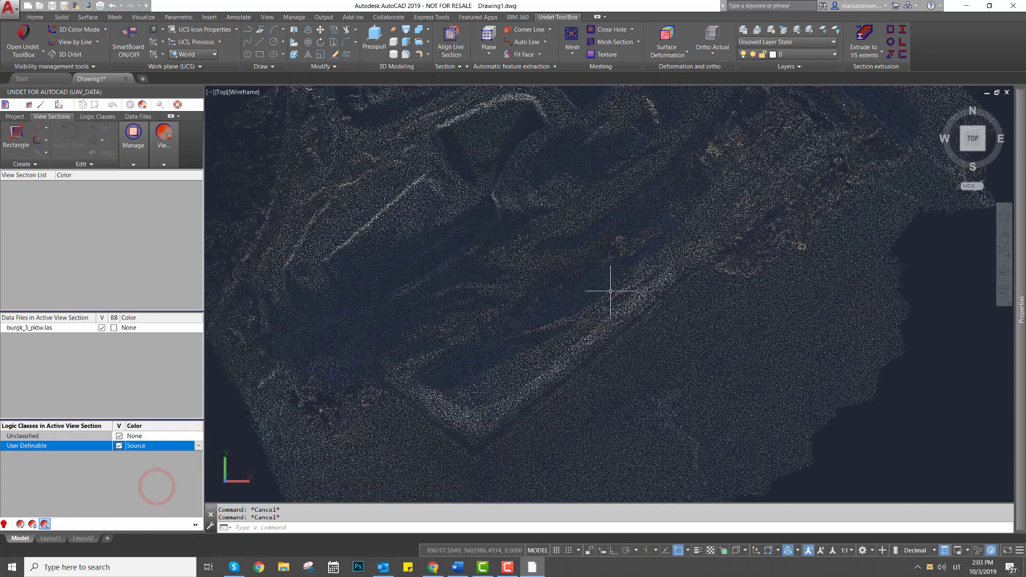
{"action": "left_click", "coordinate": [16, 134]}
{"action": "left_click", "coordinate": [411, 169]}
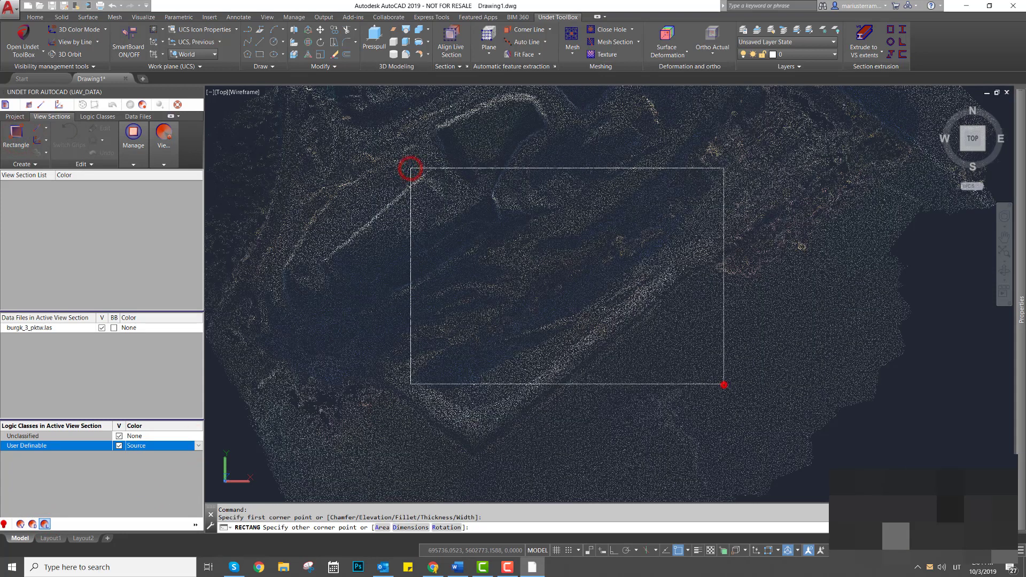
{"action": "left_click", "coordinate": [724, 384]}
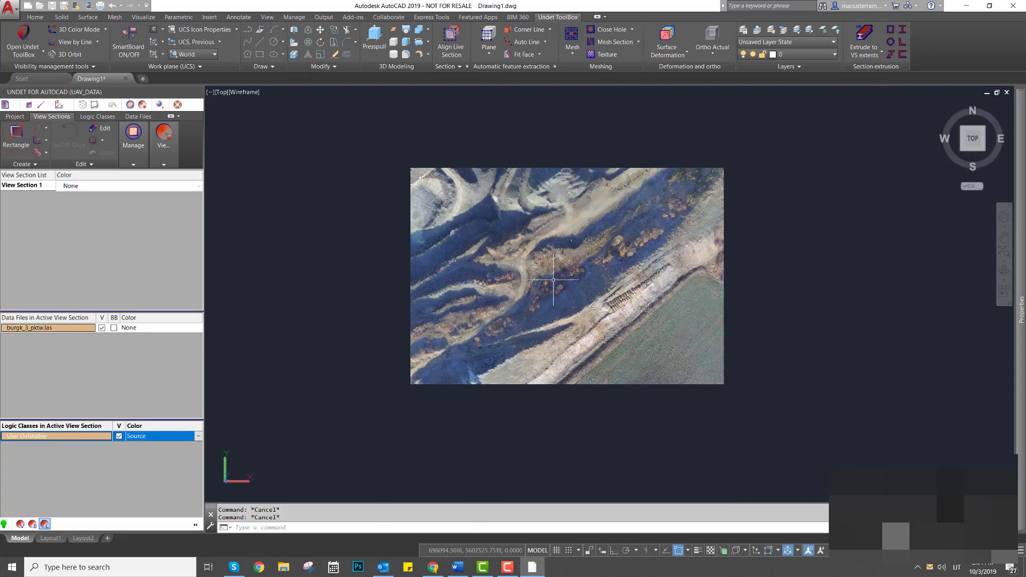
{"action": "scroll", "coordinate": [550, 292], "scroll_direction": "up", "scroll_amount": 3}
{"action": "middle_click_drag", "start_coordinate": [550, 298], "coordinate": [263, 198], "text": "shift"}
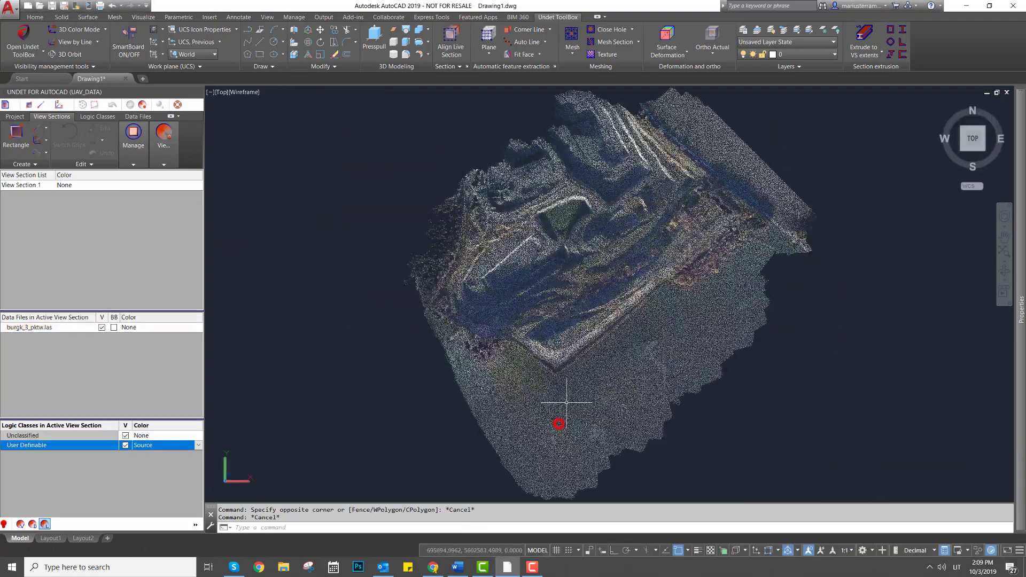
Step: Create another, smaller rectangular view section across the embankment slope and the adjoining field southeast of the excavation
{"action": "scroll", "coordinate": [556, 422], "scroll_direction": "up", "scroll_amount": 2}
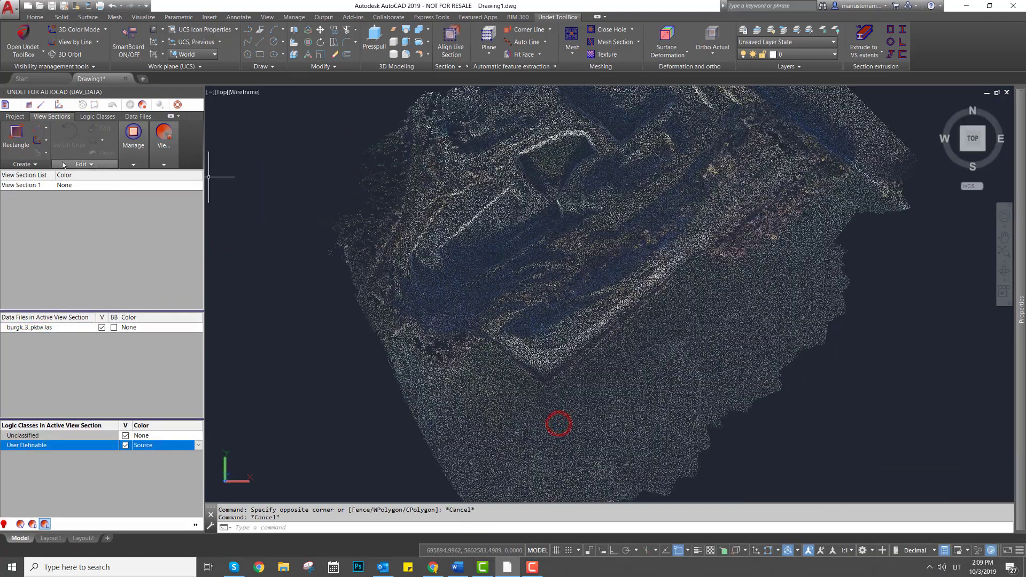
{"action": "left_click", "coordinate": [16, 134]}
{"action": "left_click", "coordinate": [563, 263]}
{"action": "left_click", "coordinate": [680, 332]}
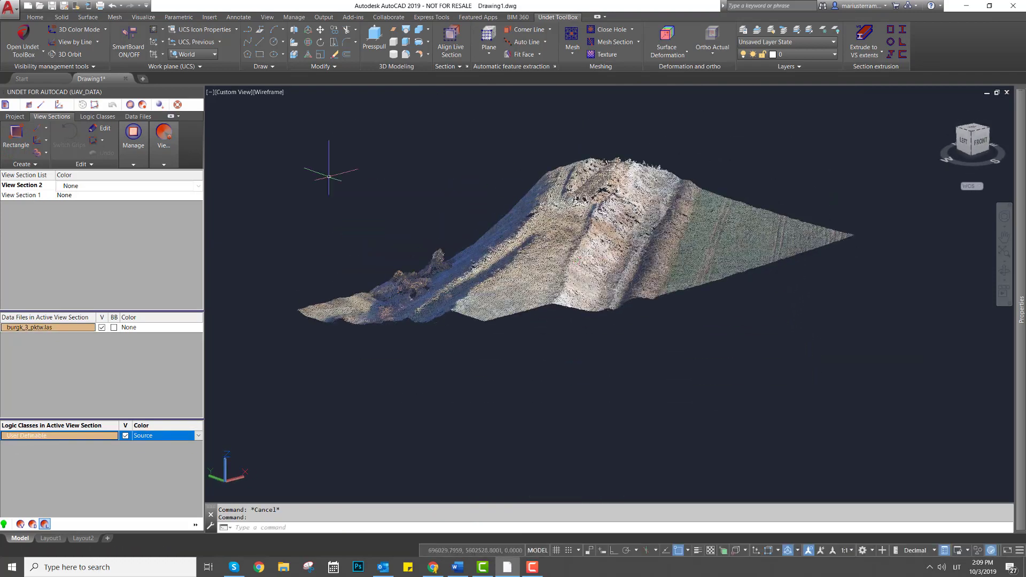
Step: Clip the active view section with a seven-point polygon around the embankment slope, cutting off the outer ends, and inspect the remaining points in 3D
{"action": "left_click", "coordinate": [103, 142]}
{"action": "left_click", "coordinate": [578, 139]}
{"action": "left_click", "coordinate": [745, 146]}
{"action": "left_click", "coordinate": [659, 345]}
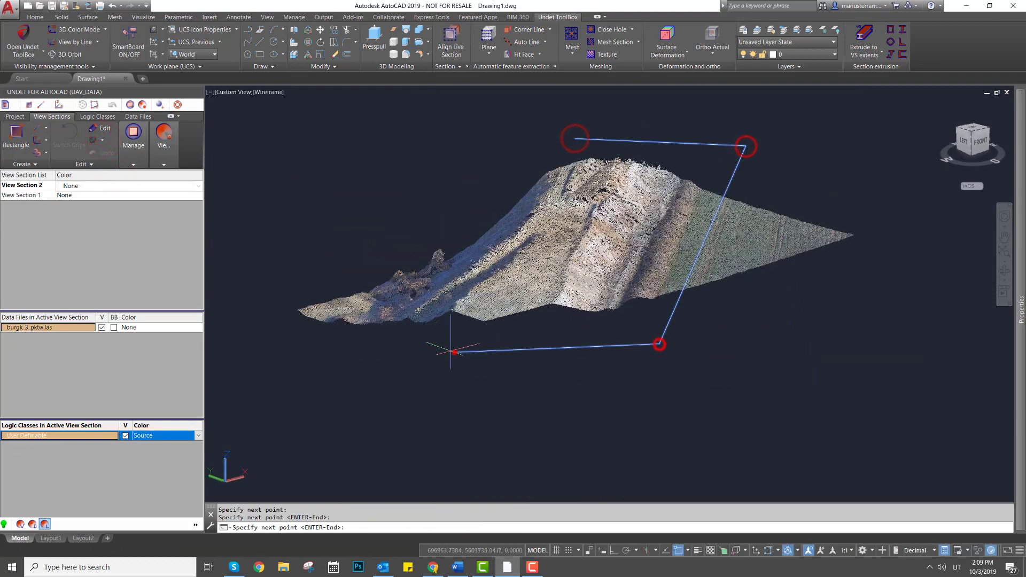
{"action": "left_click", "coordinate": [455, 353]}
{"action": "left_click", "coordinate": [427, 319]}
{"action": "left_click", "coordinate": [465, 231]}
{"action": "left_click", "coordinate": [506, 170]}
{"action": "key", "text": "Return"}
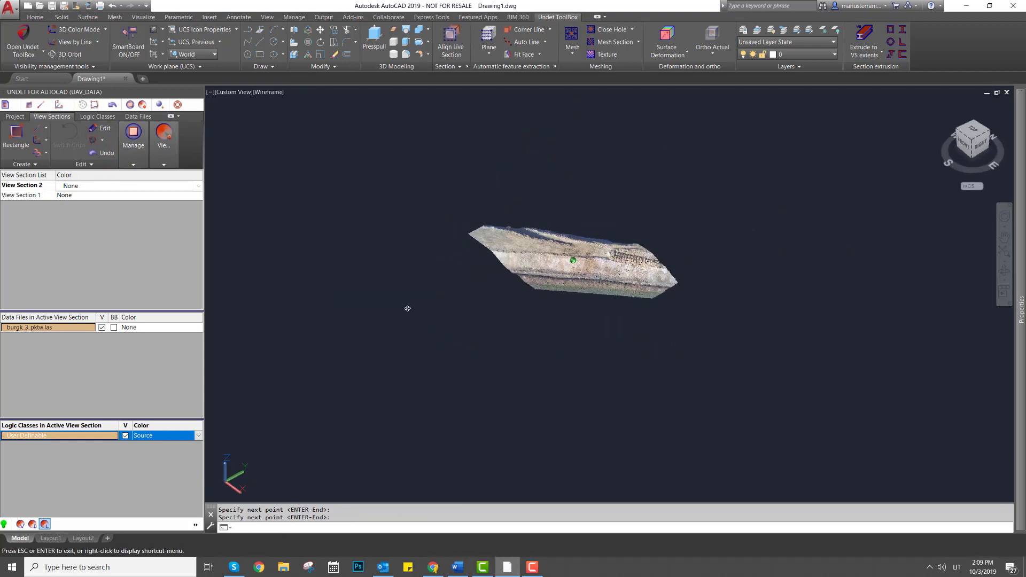
Step: Classify the points of the clipped view section into a new logic class named Selected_area
{"action": "left_click", "coordinate": [97, 116]}
{"action": "left_click", "coordinate": [95, 140]}
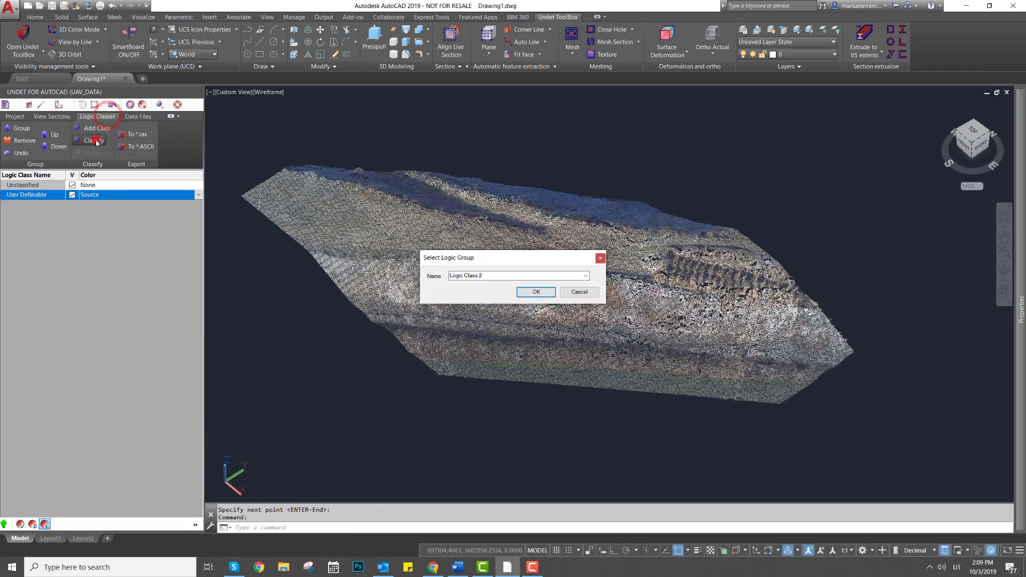
{"action": "left_click", "coordinate": [500, 276]}
{"action": "type", "text": "Selected_area"}
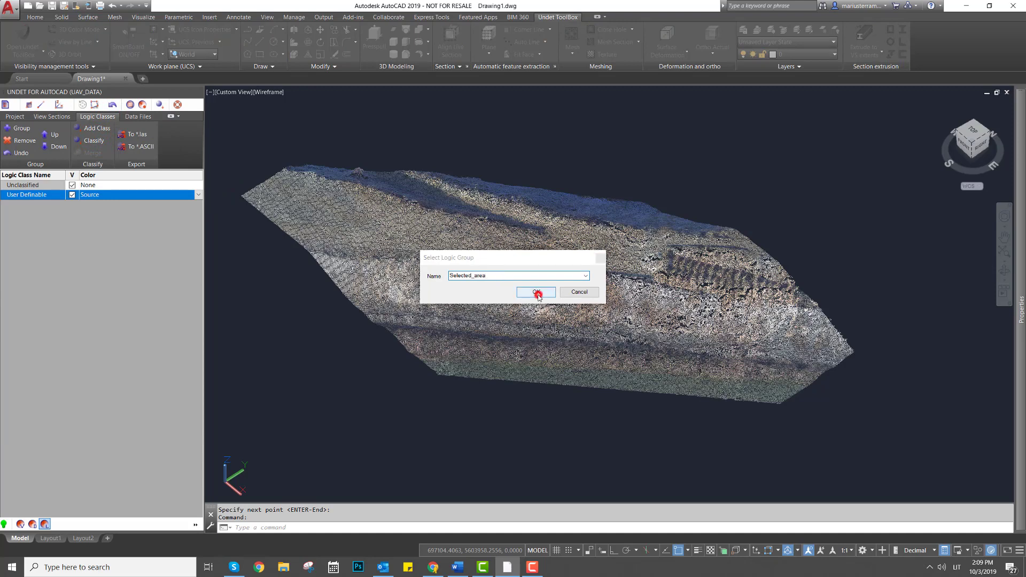
{"action": "left_click", "coordinate": [532, 294]}
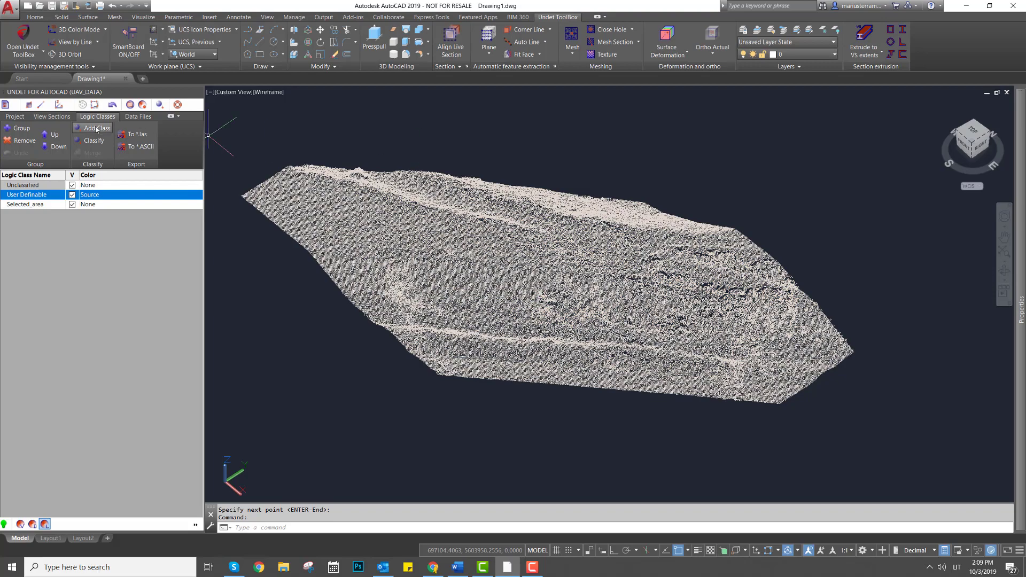
Step: Close the active view section and create a rectangular view section in top view around the classified area and its surroundings
{"action": "left_click", "coordinate": [52, 117]}
{"action": "left_click", "coordinate": [133, 134]}
{"action": "left_click", "coordinate": [130, 179]}
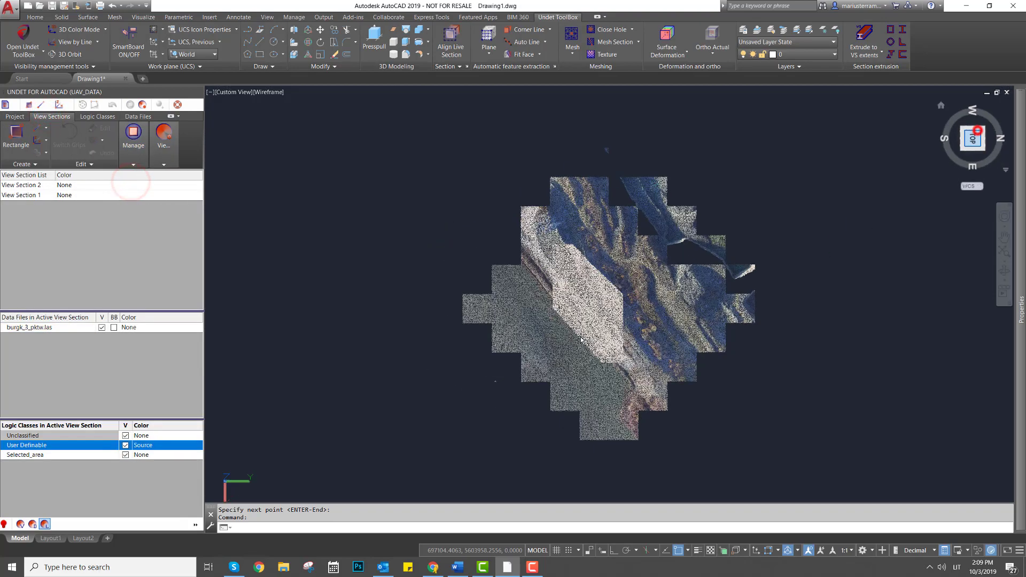
{"action": "left_click", "coordinate": [16, 130]}
{"action": "left_click", "coordinate": [419, 159]}
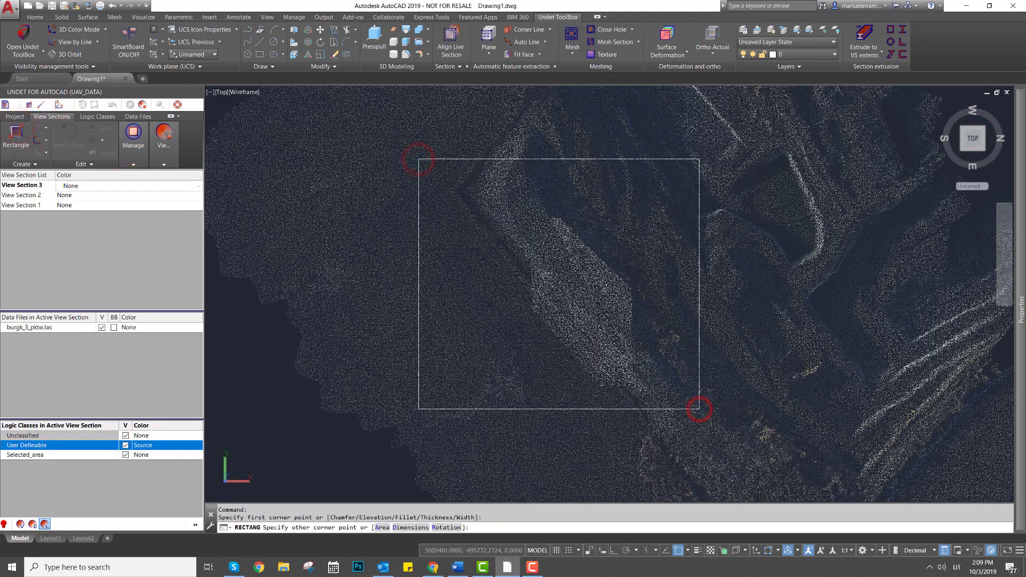
{"action": "left_click", "coordinate": [699, 408]}
Step: Colour the Selected_area logic class By Z, and switch it to Green
{"action": "left_click", "coordinate": [62, 445]}
{"action": "left_click", "coordinate": [168, 447]}
{"action": "left_click", "coordinate": [198, 445]}
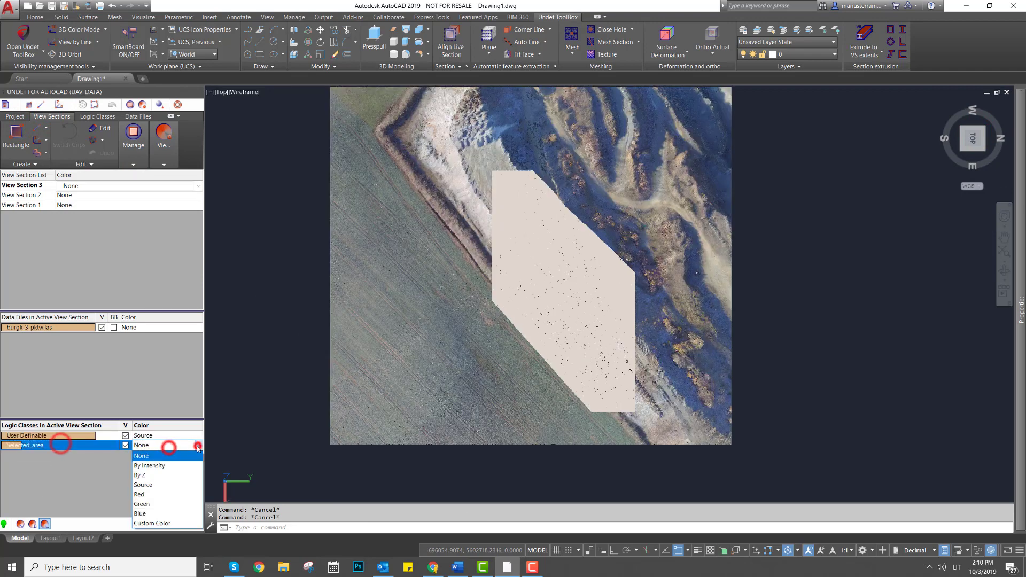
{"action": "left_click", "coordinate": [150, 475]}
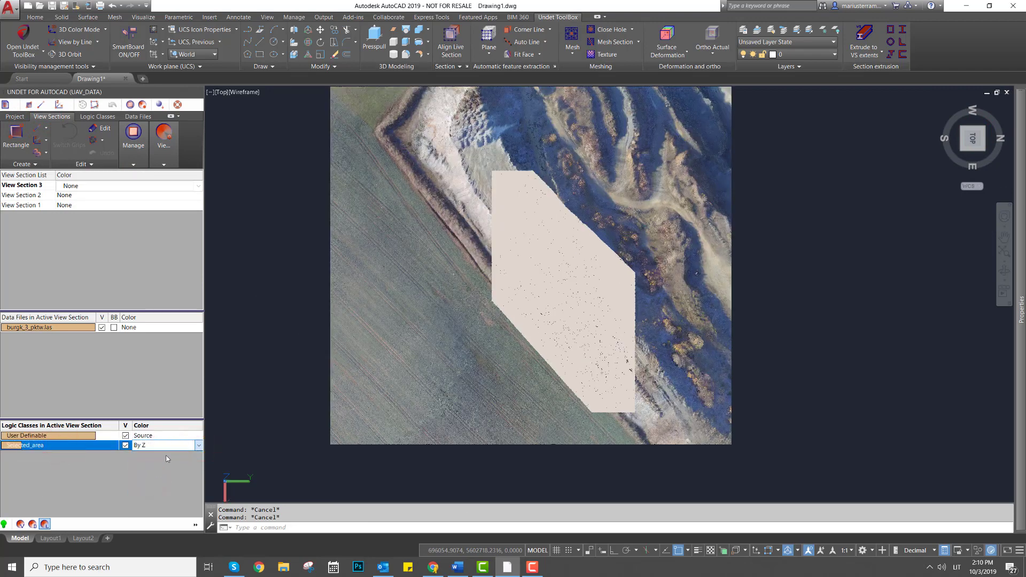
{"action": "left_click", "coordinate": [198, 445]}
{"action": "left_click", "coordinate": [151, 502]}
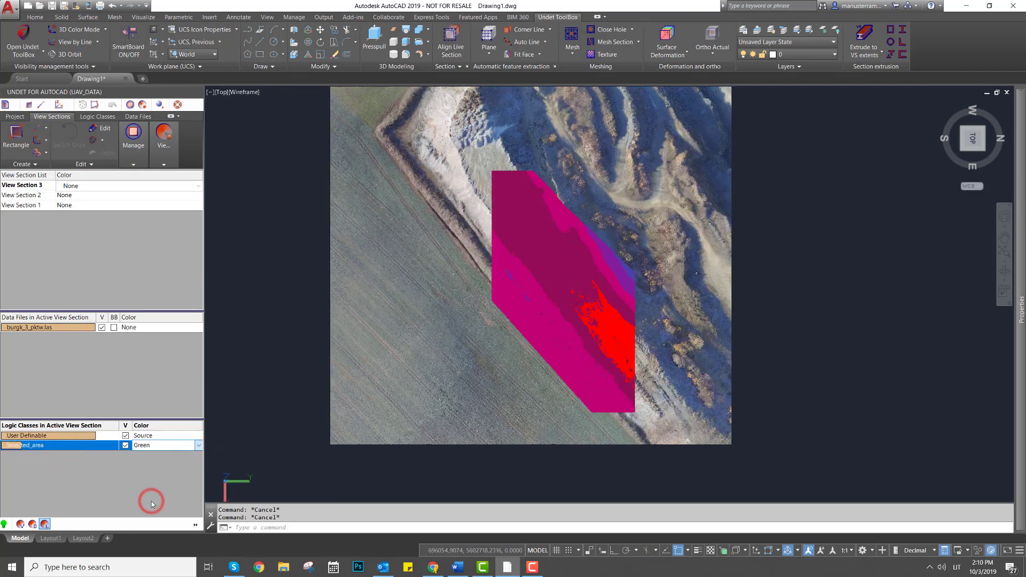
Step: Start a LAS export of the Selected_area class and browse to D:\DEMO_VIDEO\UAV to MESH as its destination
{"action": "right_click", "coordinate": [79, 446]}
{"action": "mouse_move", "coordinate": [130, 507]}
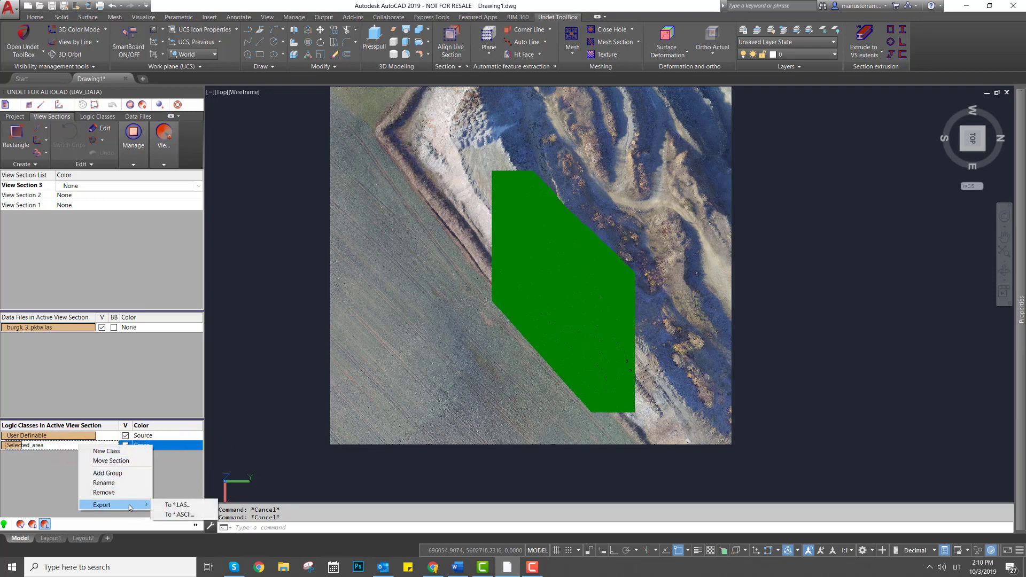
{"action": "left_click", "coordinate": [192, 509]}
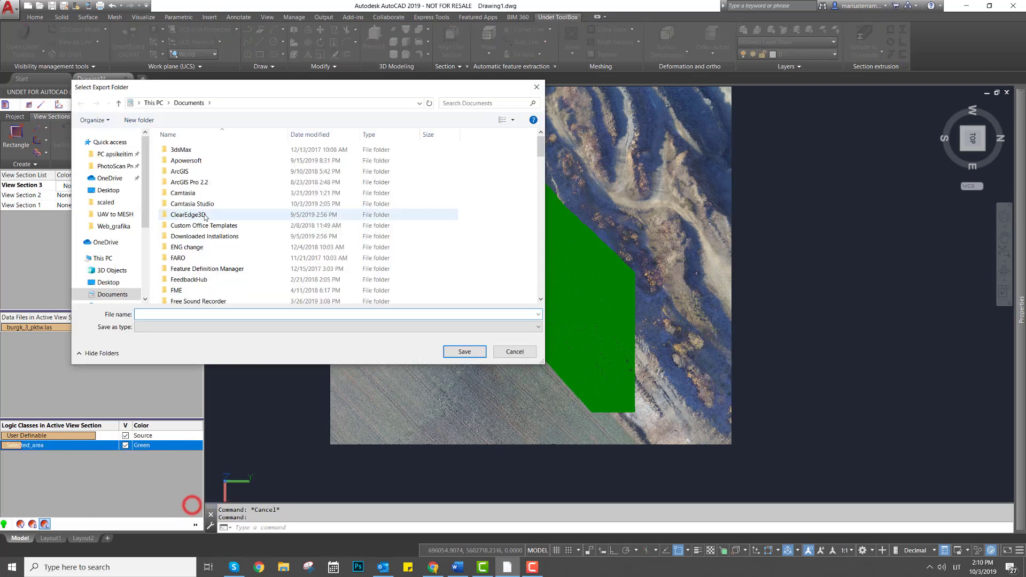
{"action": "double_click", "coordinate": [244, 193]}
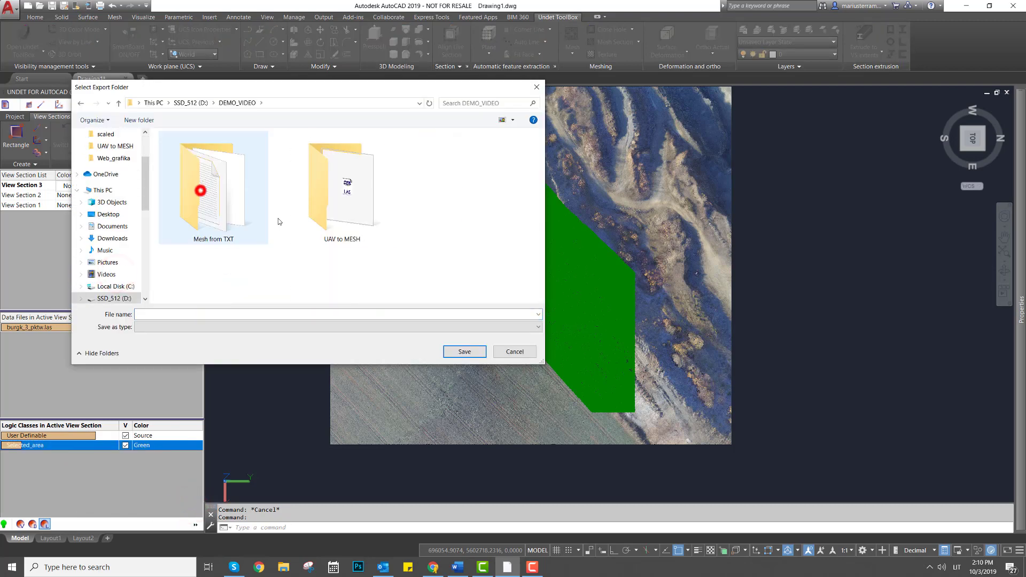
{"action": "double_click", "coordinate": [202, 184]}
{"action": "left_click", "coordinate": [342, 203]}
Step: Create a folder named Exported_data inside UAV to MESH and open it
{"action": "right_click", "coordinate": [200, 205]}
{"action": "left_click", "coordinate": [239, 313]}
{"action": "left_click", "coordinate": [327, 314]}
{"action": "type", "text": "Exported"}
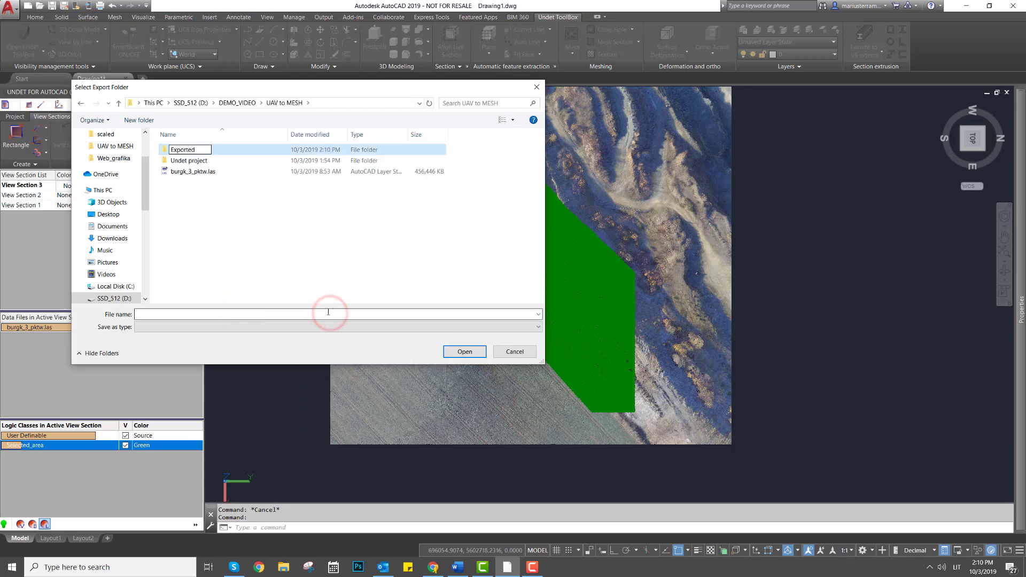
{"action": "type", "text": "_data"}
{"action": "left_click", "coordinate": [190, 151]}
{"action": "double_click", "coordinate": [193, 152]}
Step: Save the LAS export as export_area.las in the Exported_data folder and decline opening the export directory
{"action": "left_click", "coordinate": [178, 314]}
{"action": "type", "text": "export"}
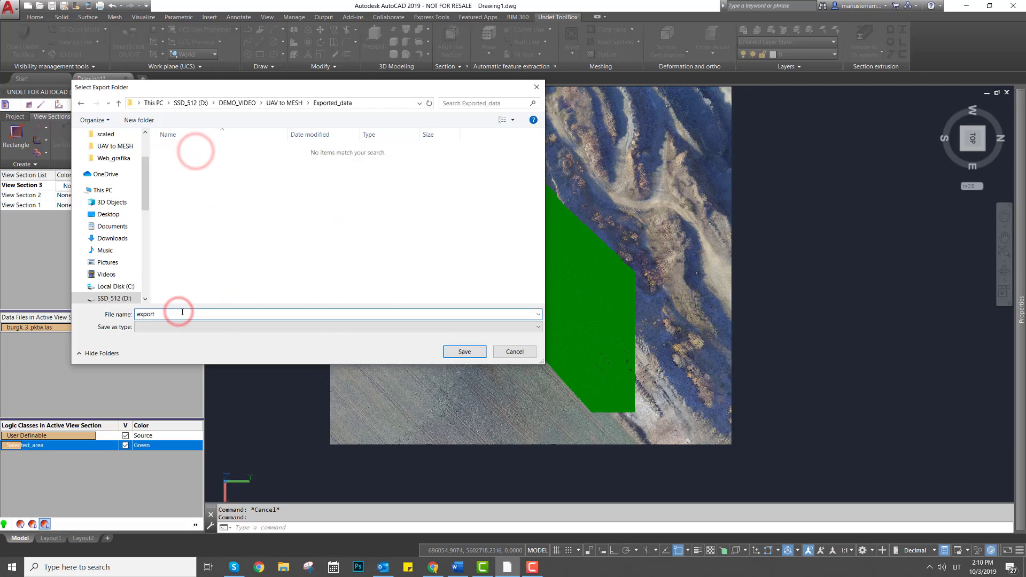
{"action": "type", "text": "_area.las"}
{"action": "left_click", "coordinate": [464, 351]}
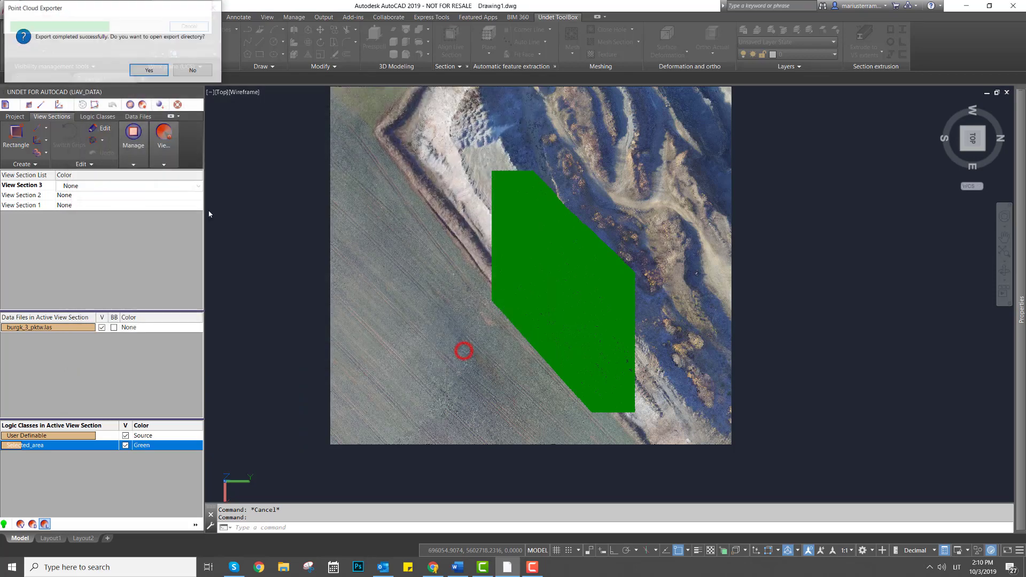
{"action": "left_click", "coordinate": [207, 75]}
Step: Export the Selected_area class to an ASCII file with blank-separated X, Y, Z, R, G, B and intensity columns
{"action": "right_click", "coordinate": [50, 447]}
{"action": "left_click", "coordinate": [95, 503]}
{"action": "left_click", "coordinate": [171, 514]}
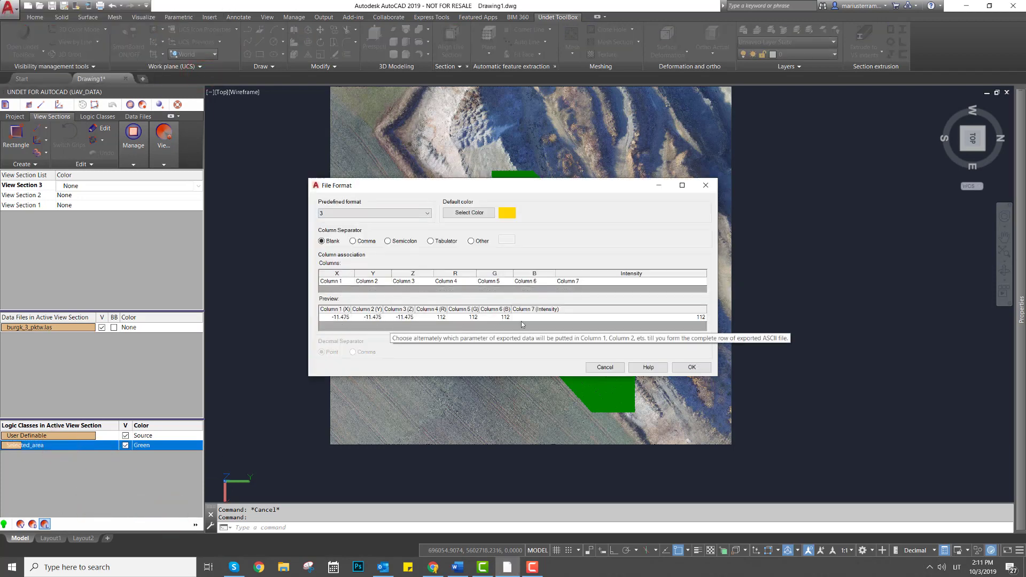
{"action": "left_click", "coordinate": [691, 367]}
{"action": "left_click", "coordinate": [217, 176]}
{"action": "left_click_drag", "start_coordinate": [252, 340], "coordinate": [196, 340]}
{"action": "key", "text": "BackSpace"}
{"action": "type", "text": "STF"}
{"action": "left_click", "coordinate": [479, 377]}
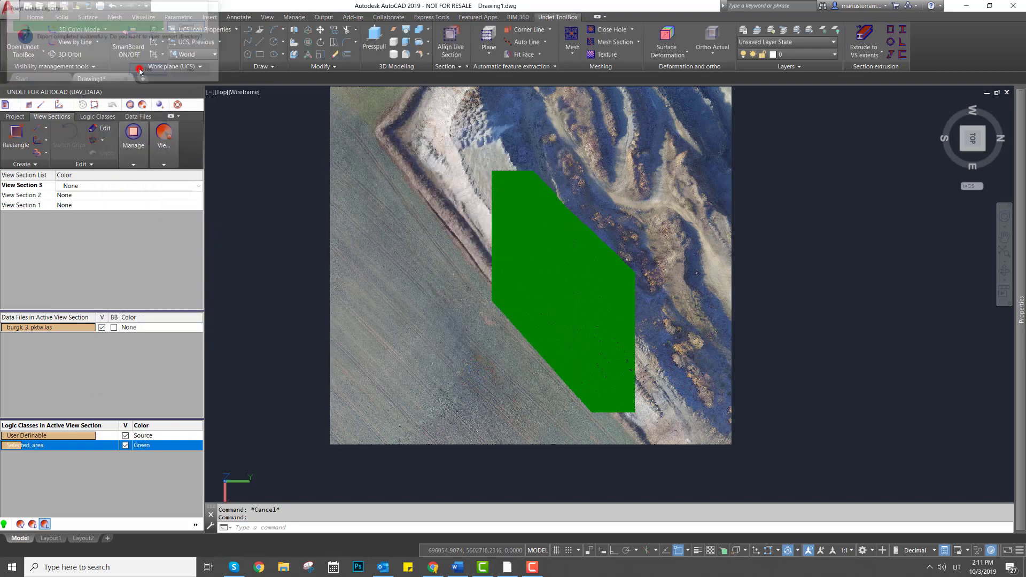
{"action": "left_click", "coordinate": [521, 193]}
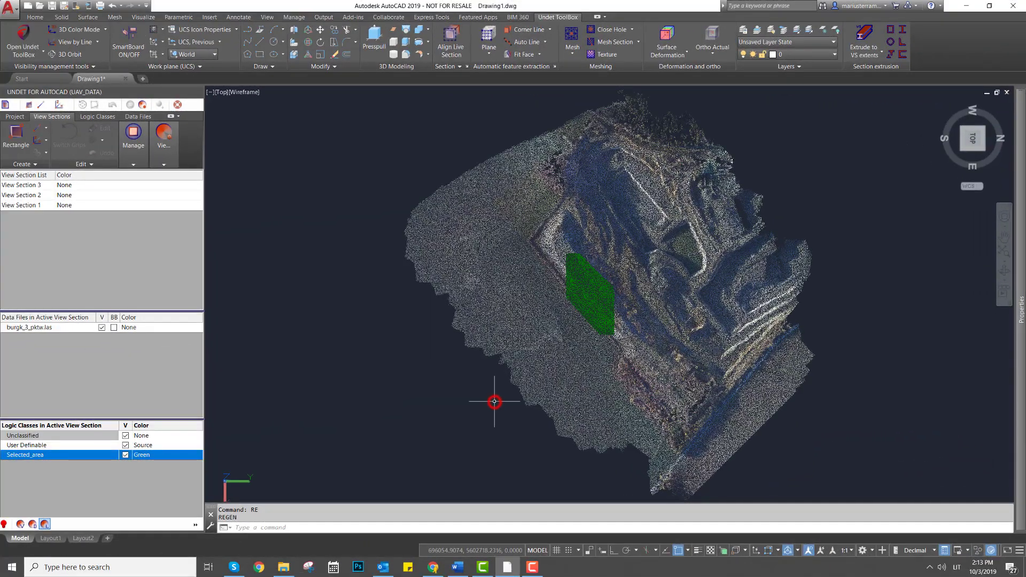
{"action": "left_click", "coordinate": [495, 400]}
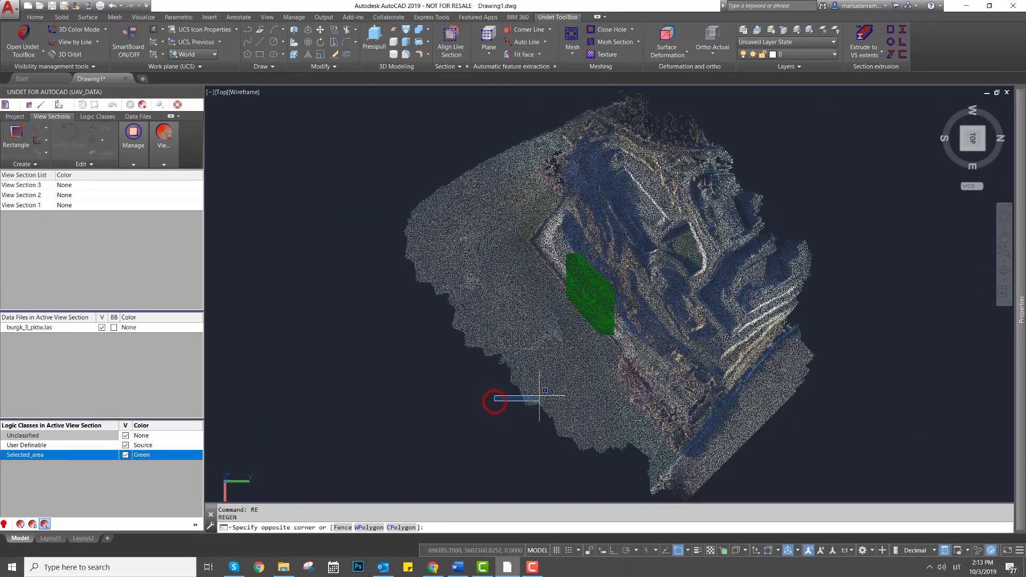
{"action": "left_click", "coordinate": [510, 398]}
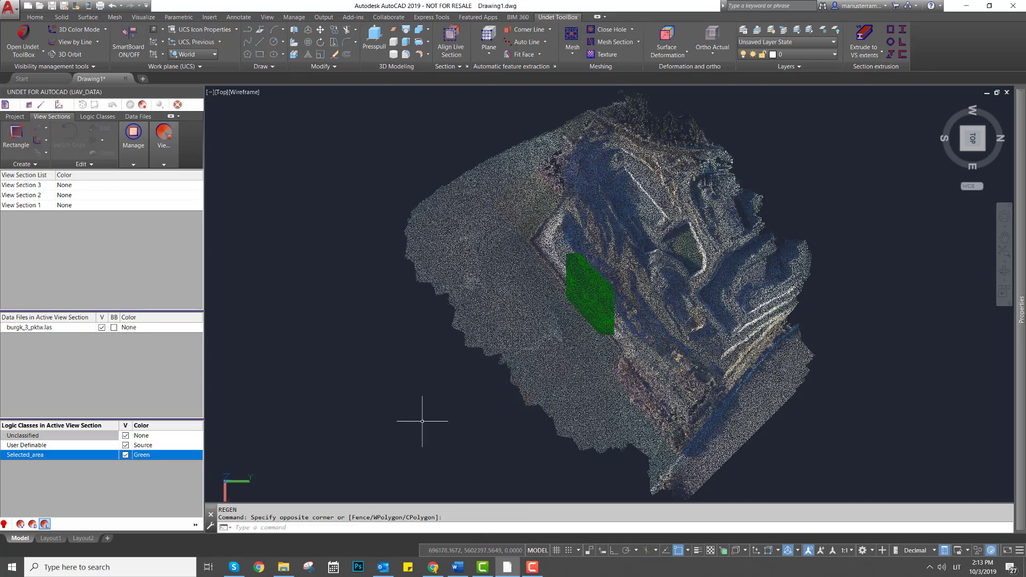
Step: Set the project's coordinate system to Optimized for 3D modeling, transforming the view sections with it, and check the resulting offset
{"action": "left_click", "coordinate": [15, 117]}
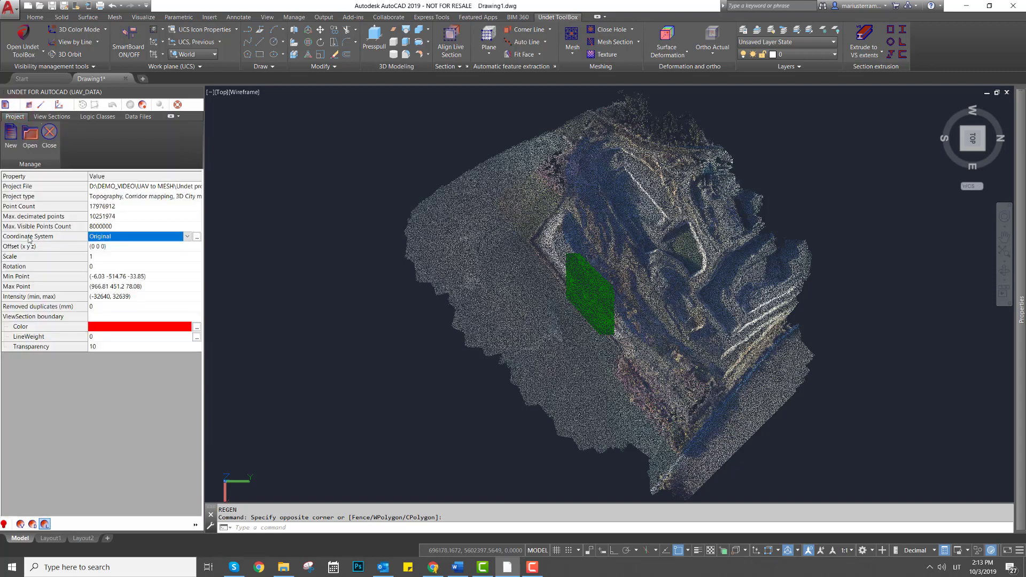
{"action": "left_click", "coordinate": [123, 236]}
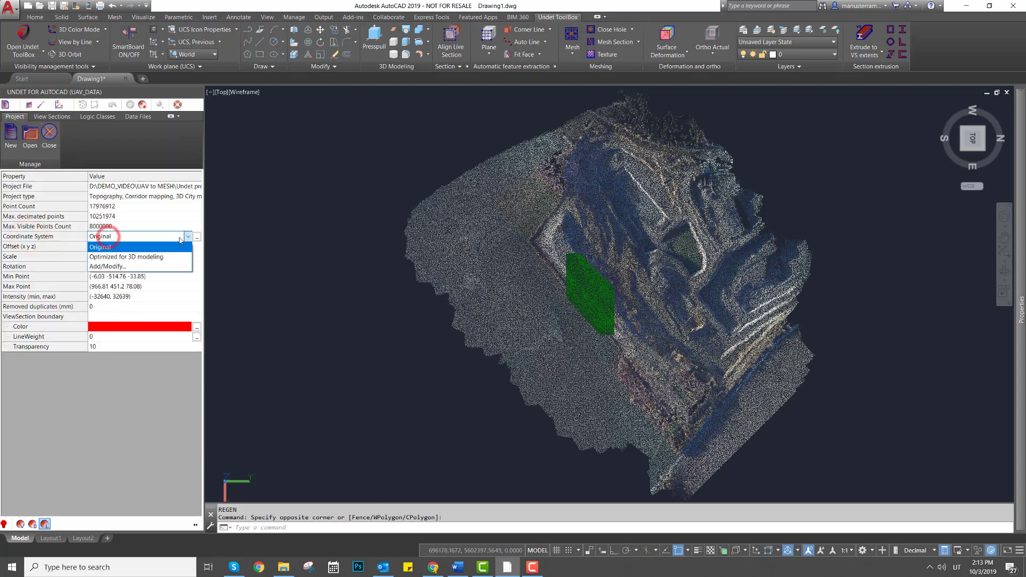
{"action": "left_click", "coordinate": [162, 257]}
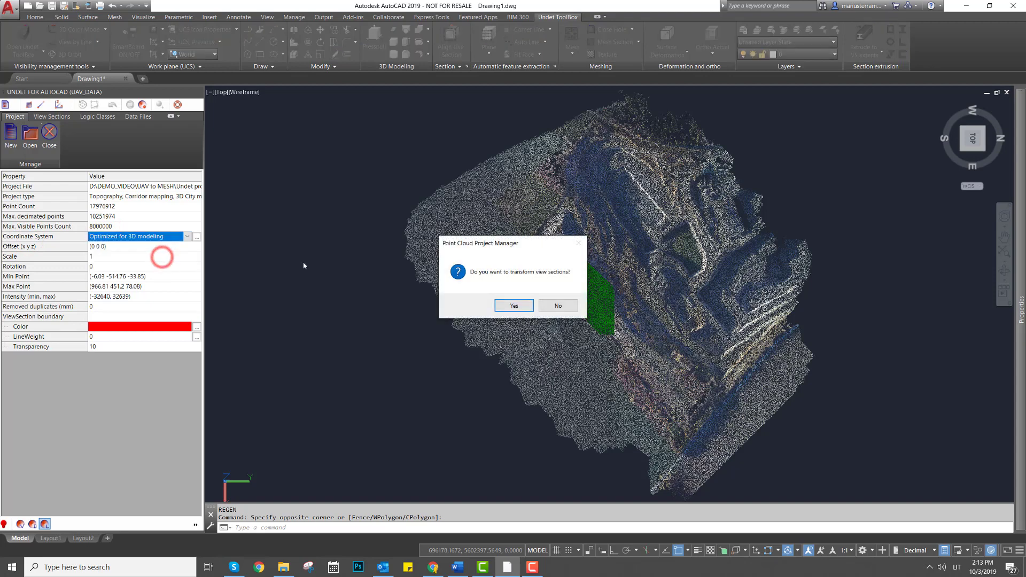
{"action": "left_click", "coordinate": [513, 305]}
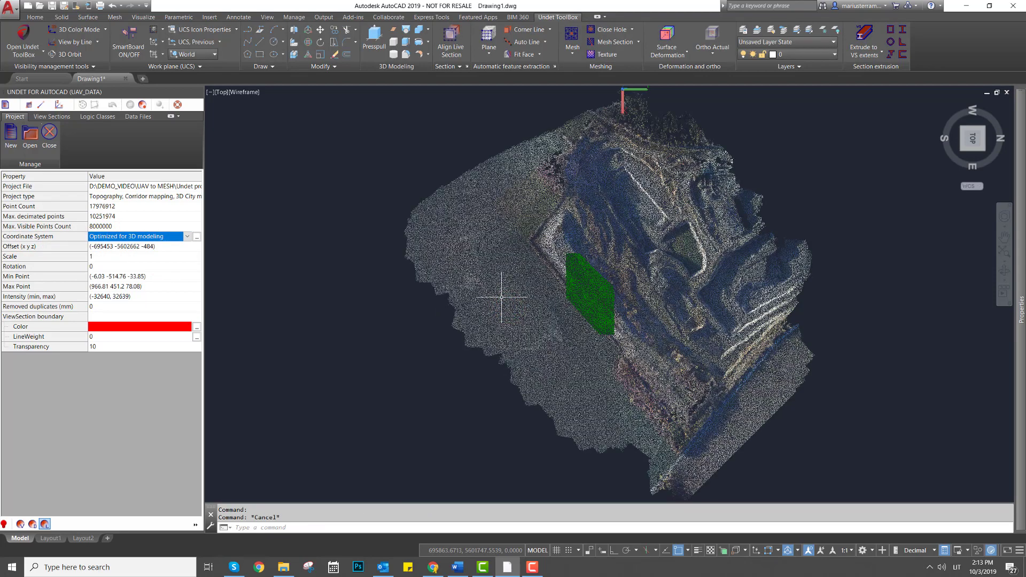
{"action": "left_click", "coordinate": [144, 246]}
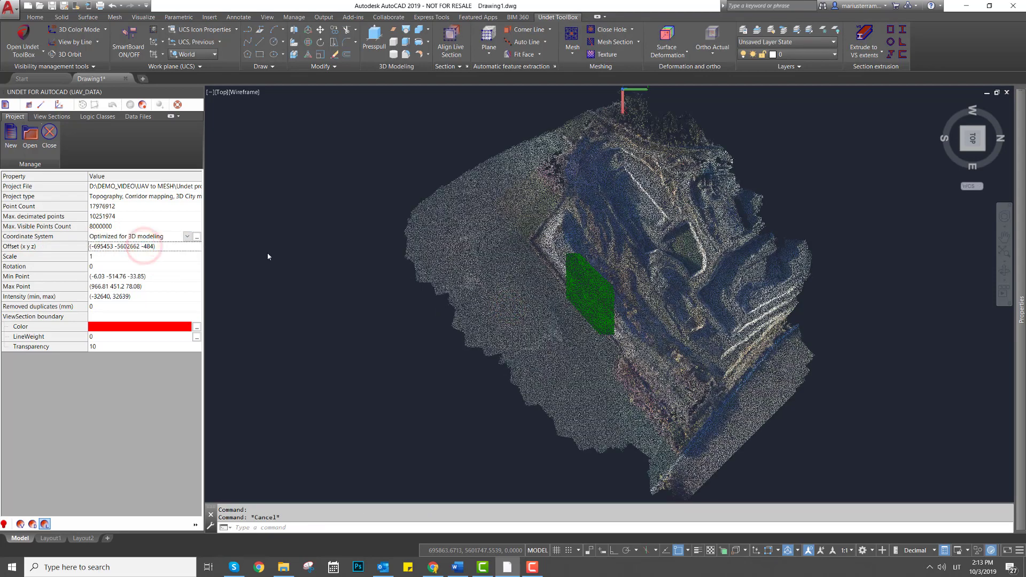
{"action": "left_click", "coordinate": [648, 293]}
{"action": "left_click", "coordinate": [623, 294]}
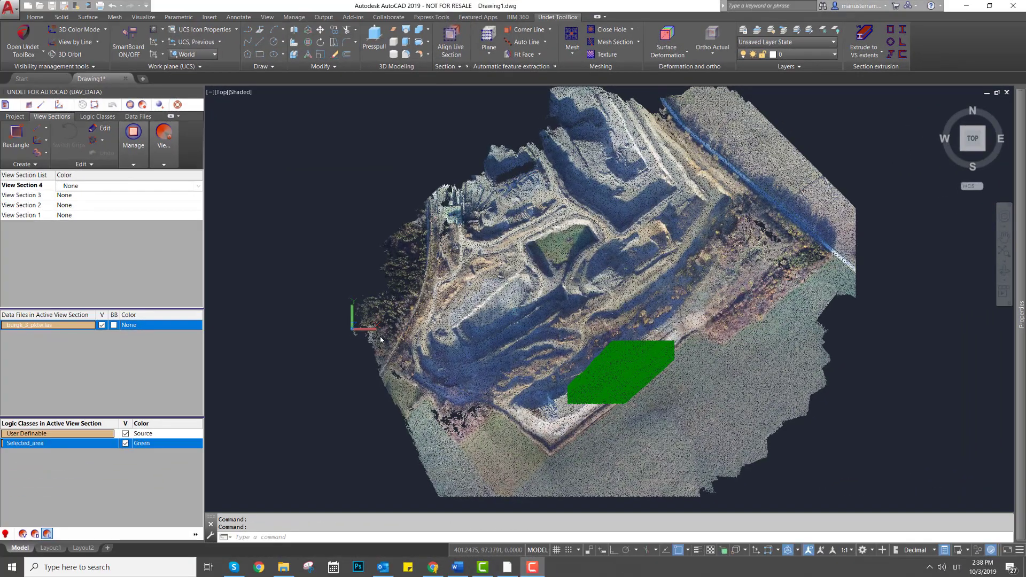
Step: Orbit the point cloud around a base point near its centre to examine the excavation from an oblique 3D angle
{"action": "left_click", "coordinate": [380, 336]}
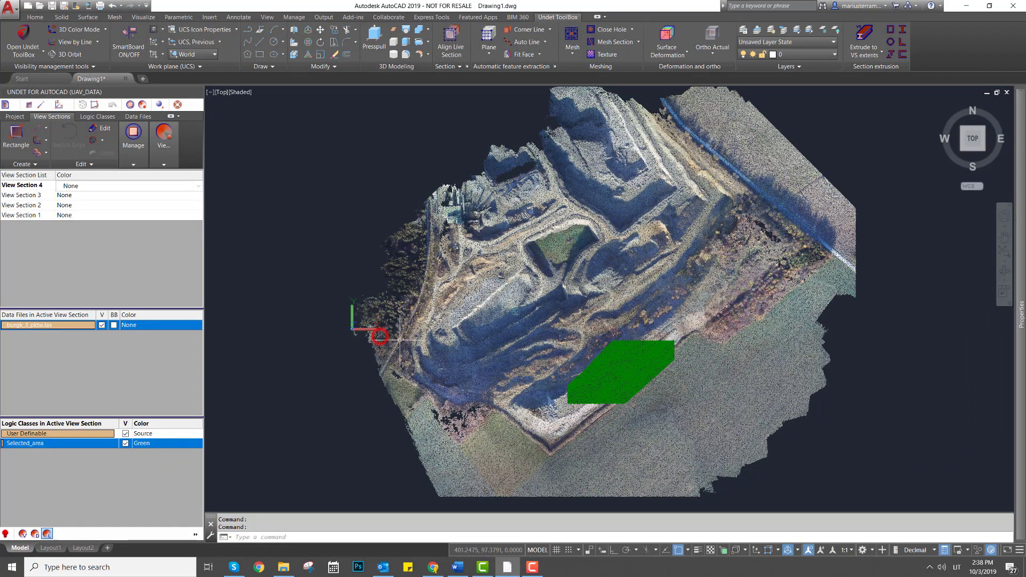
{"action": "left_click", "coordinate": [75, 55]}
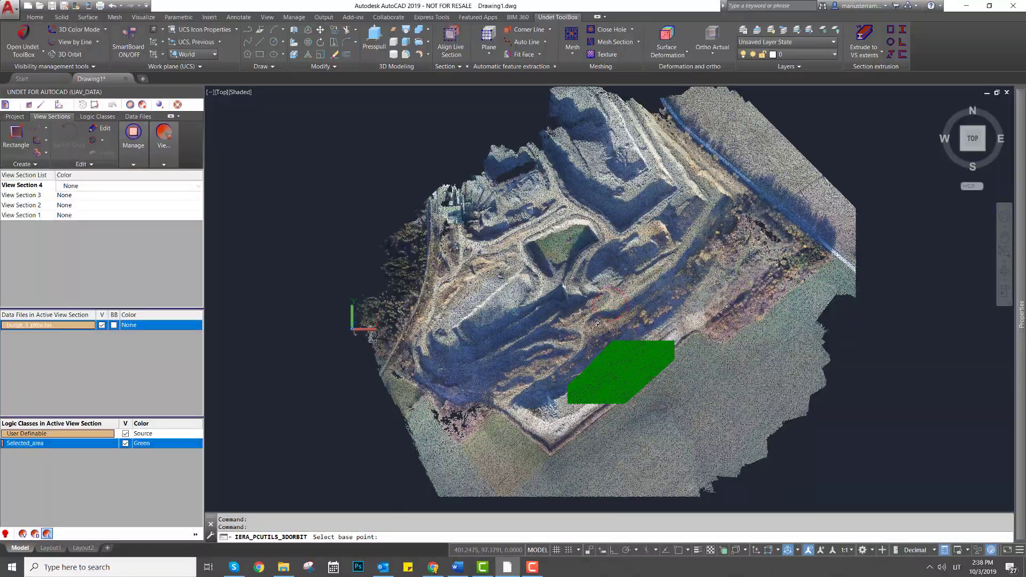
{"action": "left_click_drag", "start_coordinate": [589, 321], "coordinate": [661, 293]}
{"action": "left_click_drag", "start_coordinate": [627, 281], "coordinate": [668, 276]}
{"action": "left_click_drag", "start_coordinate": [566, 324], "coordinate": [564, 281]}
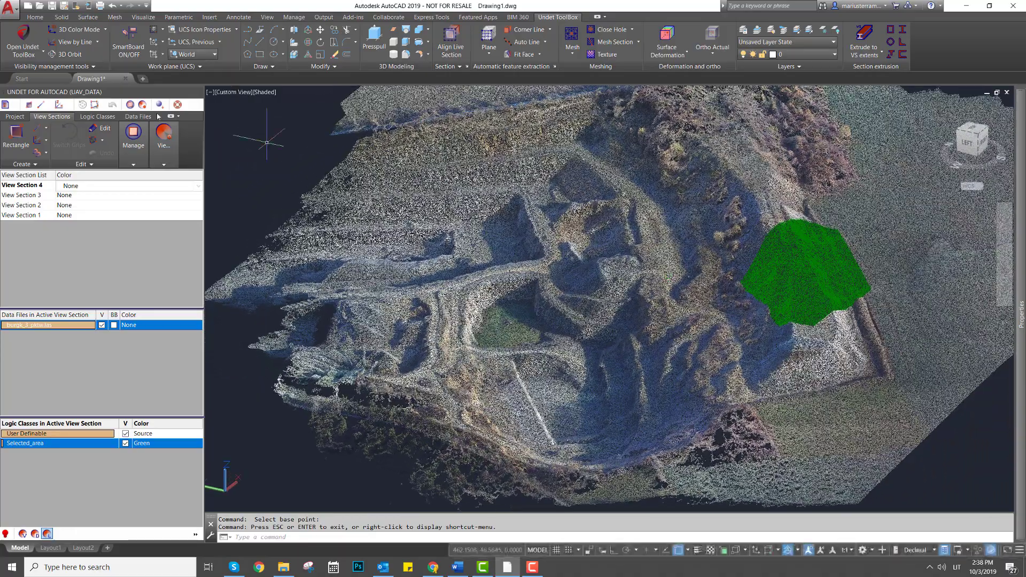
Step: Open the point density setting, regenerate the drawing and examine the central excavation area up close
{"action": "left_click", "coordinate": [93, 66]}
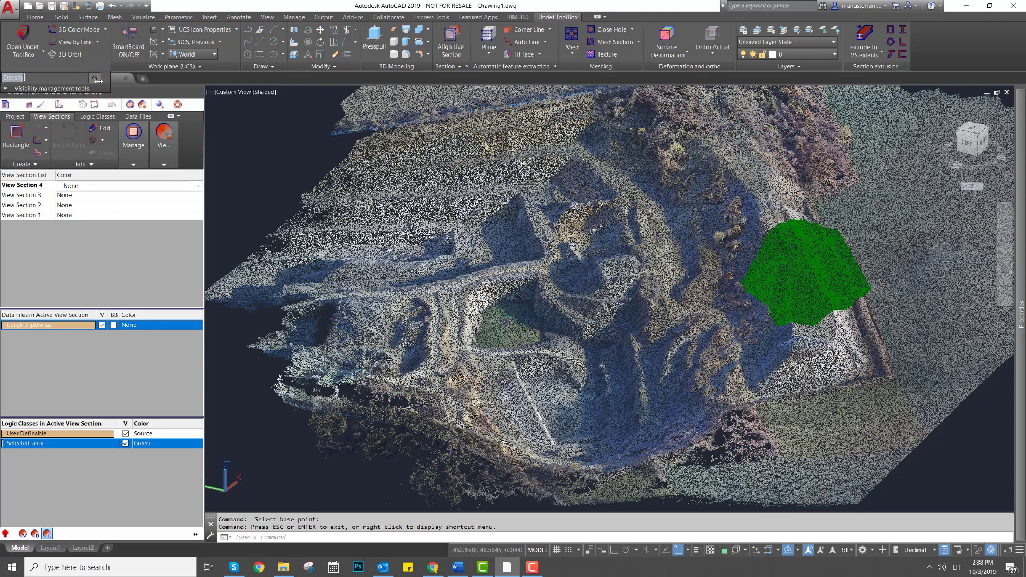
{"action": "type", "text": "re"}
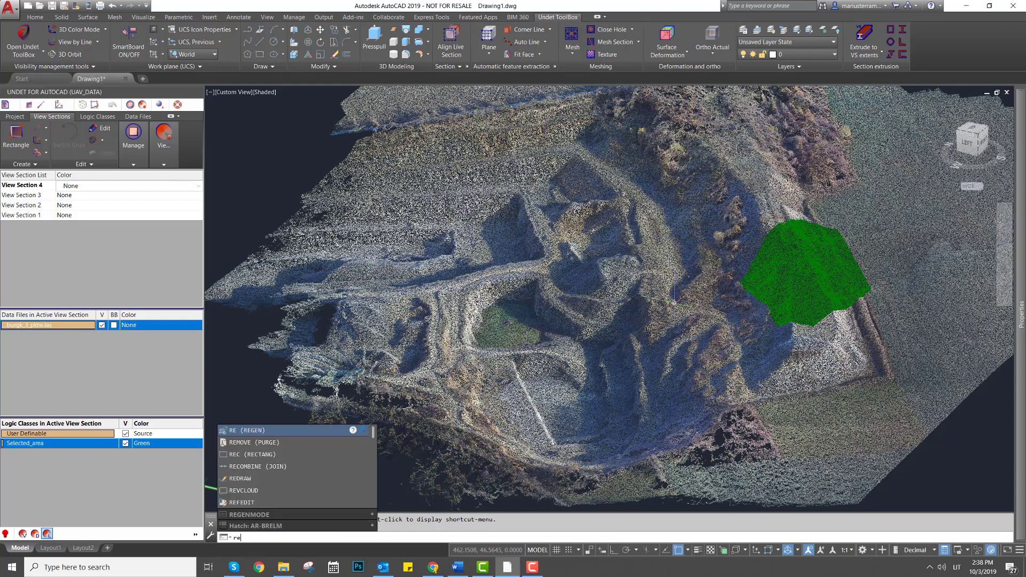
{"action": "left_click", "coordinate": [247, 430]}
{"action": "scroll", "coordinate": [672, 249], "scroll_direction": "up", "scroll_amount": 5}
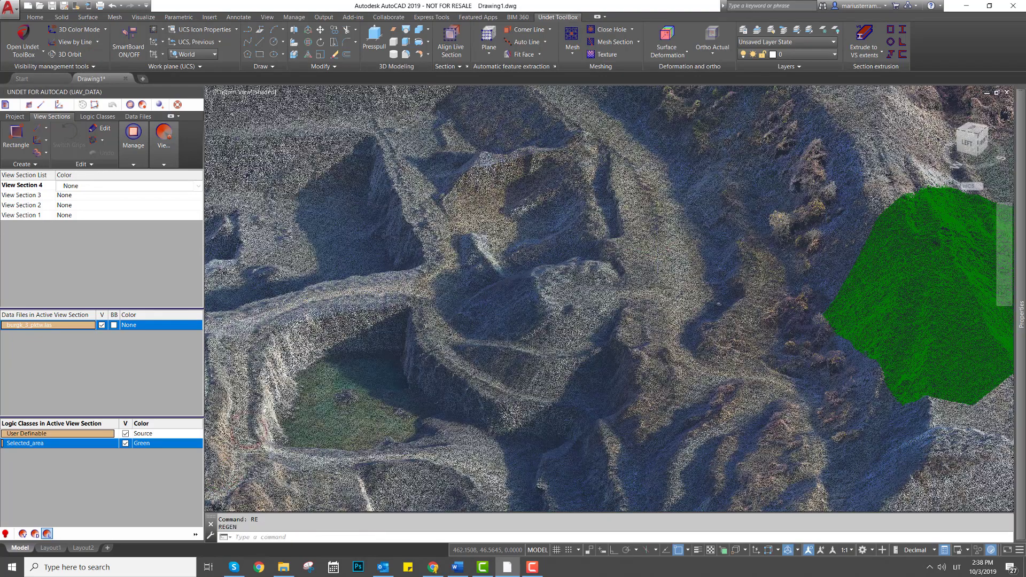
Step: Set the recognition parameters to all scanned points, step 1.10 m, medium curvature tolerance and lowest recognition speed, using a base point near the excavation's centre
{"action": "left_click", "coordinate": [555, 66]}
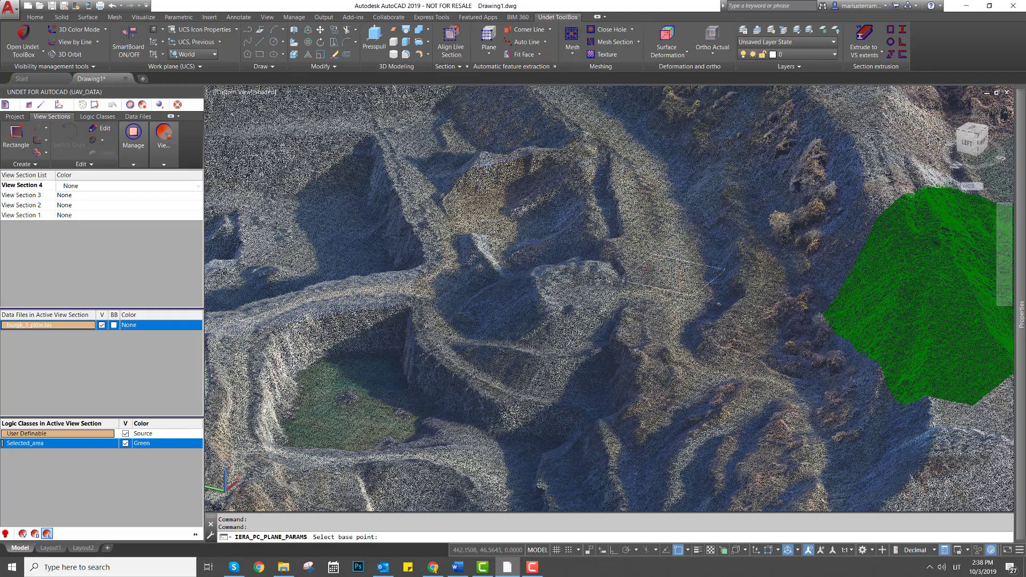
{"action": "left_click", "coordinate": [663, 274]}
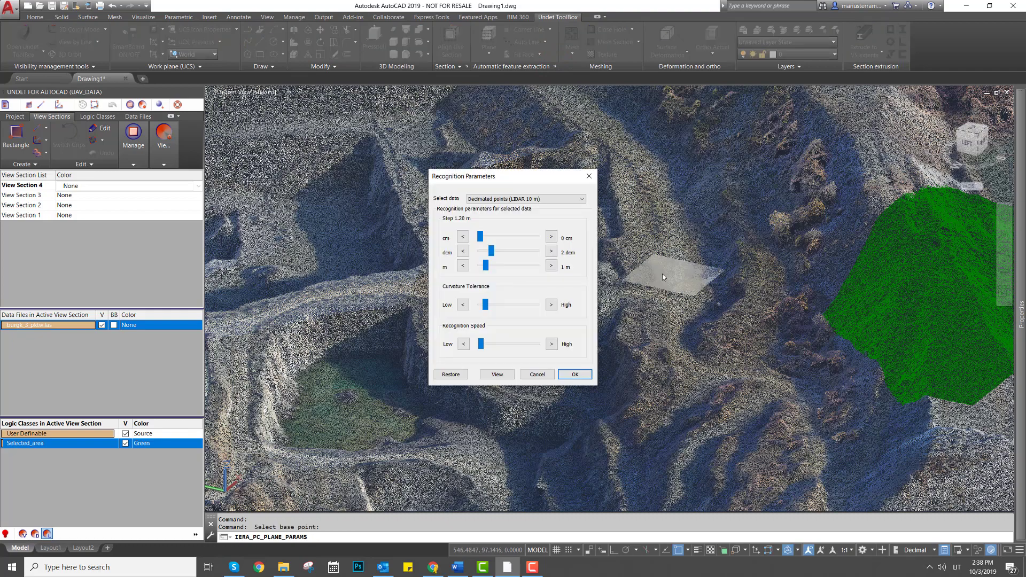
{"action": "left_click", "coordinate": [501, 199]}
{"action": "left_click", "coordinate": [496, 209]}
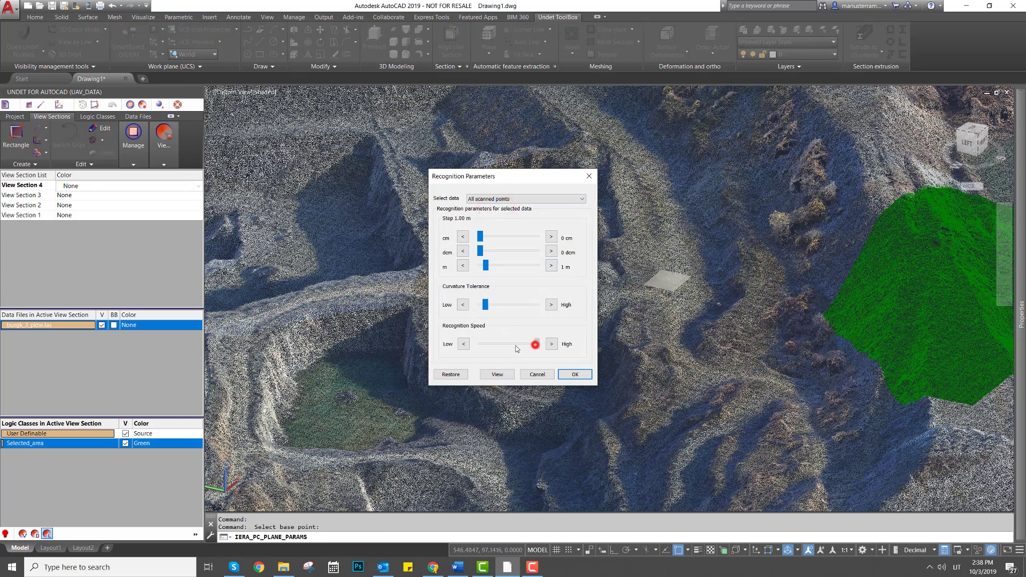
{"action": "left_click_drag", "start_coordinate": [517, 348], "coordinate": [481, 345]}
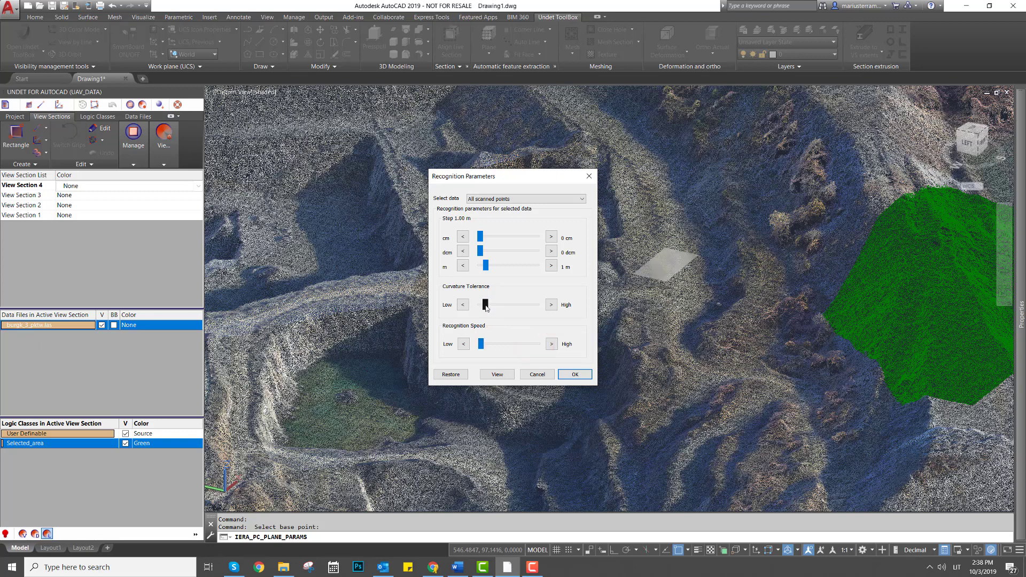
{"action": "left_click_drag", "start_coordinate": [501, 308], "coordinate": [506, 308]}
{"action": "left_click", "coordinate": [553, 254]}
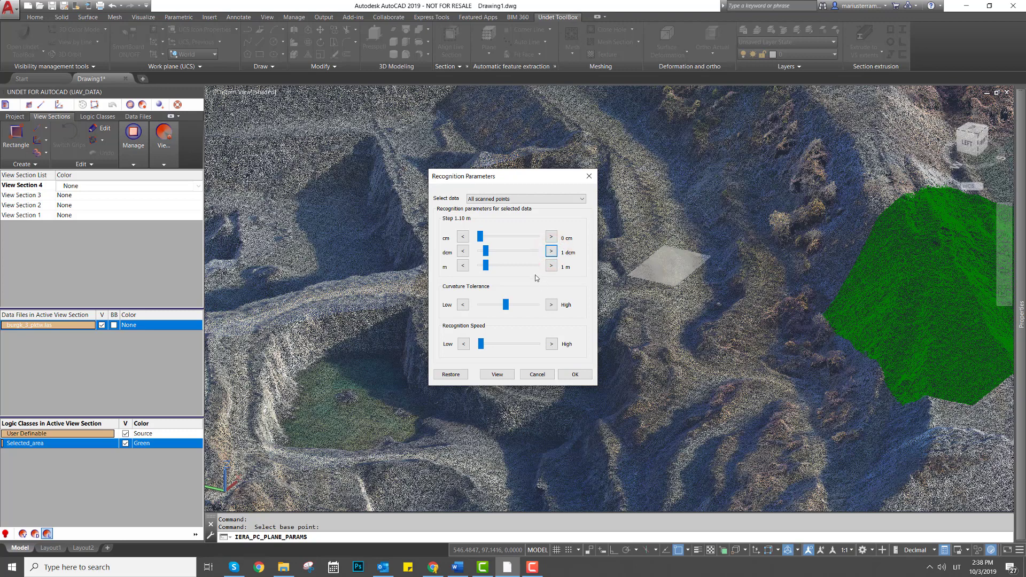
{"action": "left_click", "coordinate": [575, 375]}
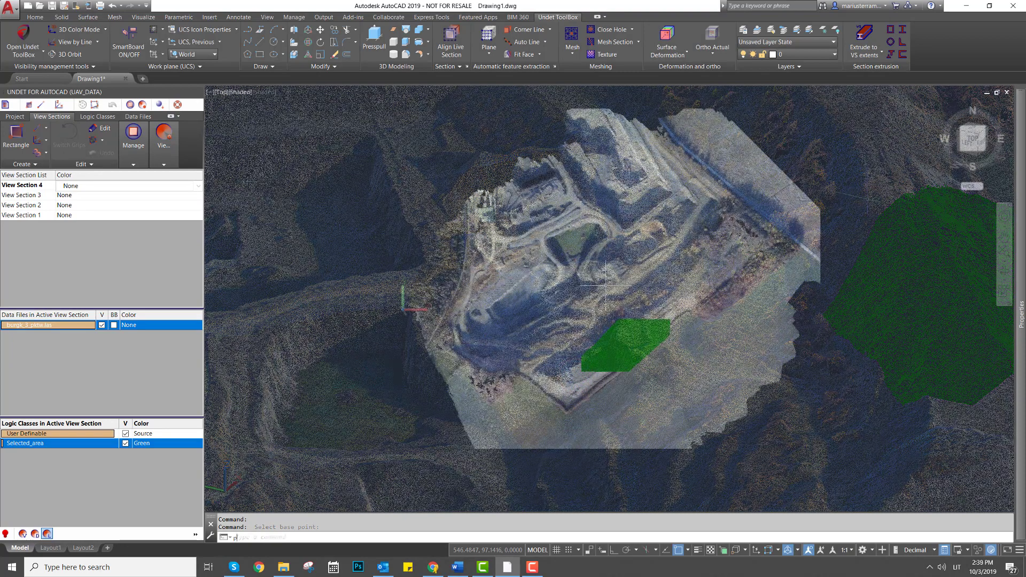
Step: Draw a closed polyline around the excavation in the top view as the mesh boundary
{"action": "left_click", "coordinate": [733, 187]}
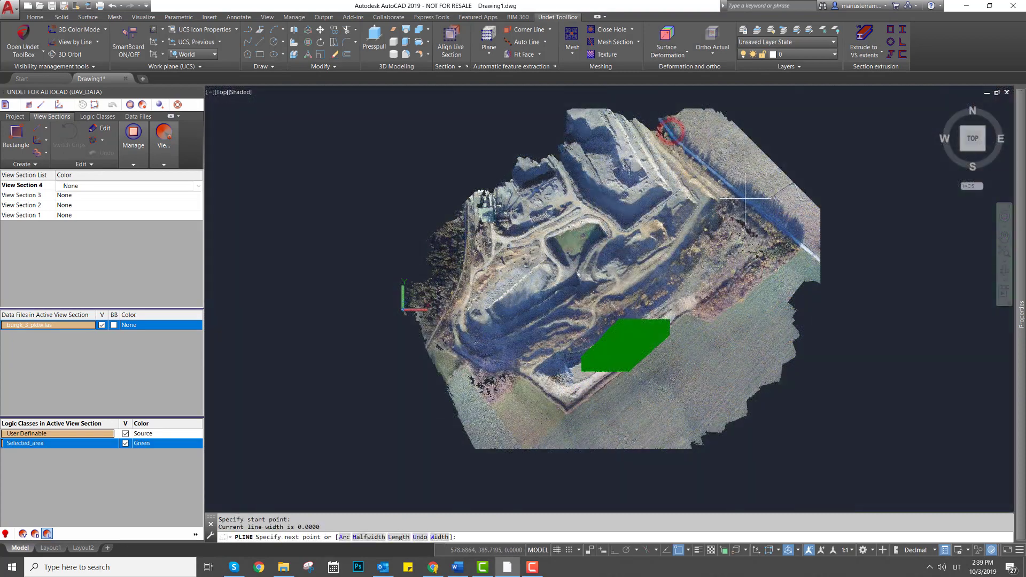
{"action": "left_click", "coordinate": [696, 332]}
{"action": "left_click", "coordinate": [571, 426]}
{"action": "left_click", "coordinate": [451, 363]}
{"action": "left_click", "coordinate": [470, 266]}
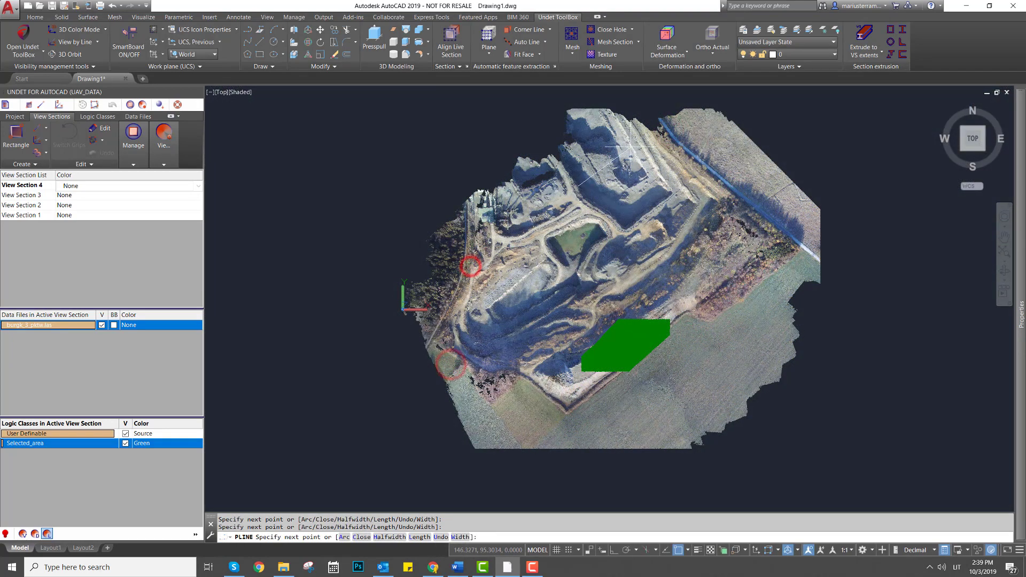
{"action": "right_click", "coordinate": [630, 145]}
{"action": "left_click", "coordinate": [690, 197]}
Step: Change the boundary polyline's color to Red and set its elevation to 100
{"action": "left_click", "coordinate": [592, 175]}
{"action": "mouse_move", "coordinate": [1020, 315]}
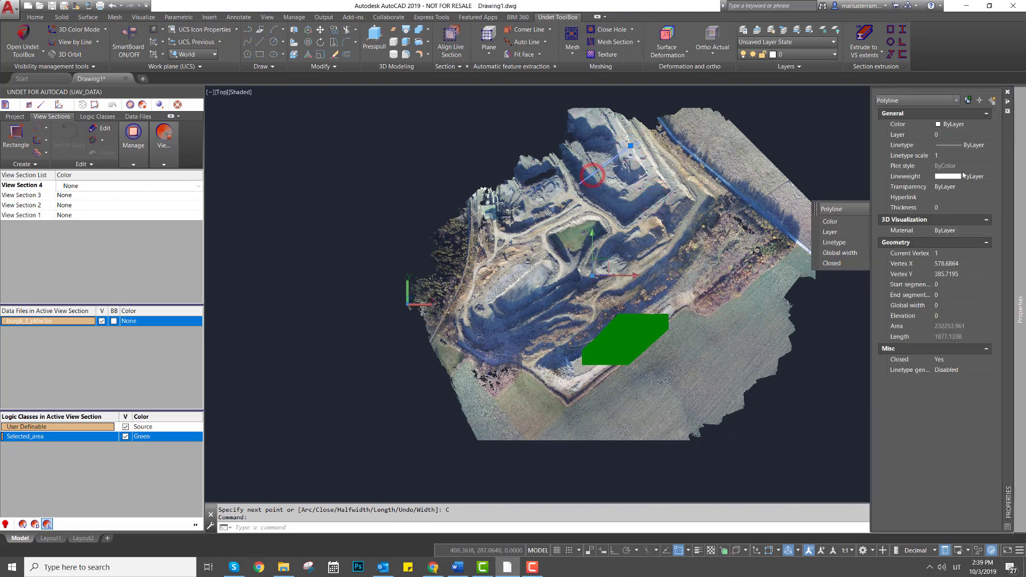
{"action": "left_click", "coordinate": [954, 124]}
{"action": "left_click", "coordinate": [948, 151]}
{"action": "left_click", "coordinate": [939, 316]}
{"action": "type", "text": "100"}
{"action": "key", "text": "Return"}
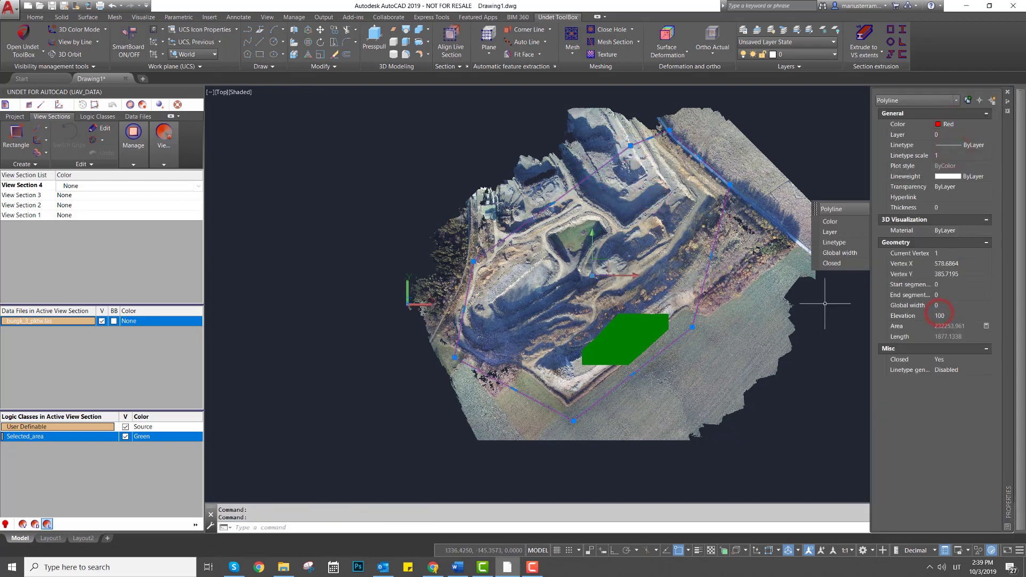
{"action": "left_click", "coordinate": [824, 303]}
{"action": "key", "text": "Escape"}
{"action": "left_click", "coordinate": [698, 550]}
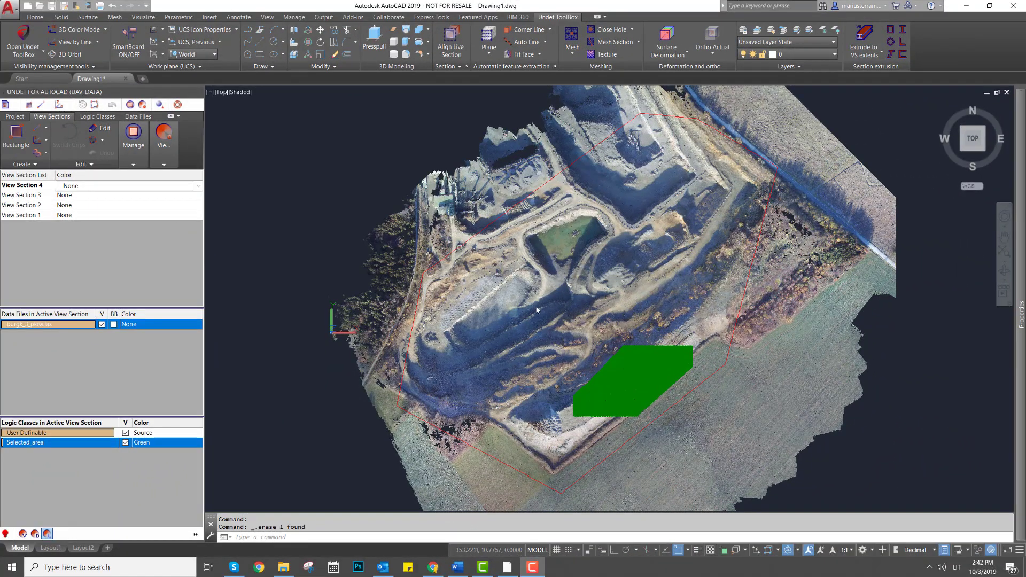
Step: Create a mesh with grid size 2 inside the red boundary polyline, using a face reduction of 0.5
{"action": "left_click", "coordinate": [570, 34]}
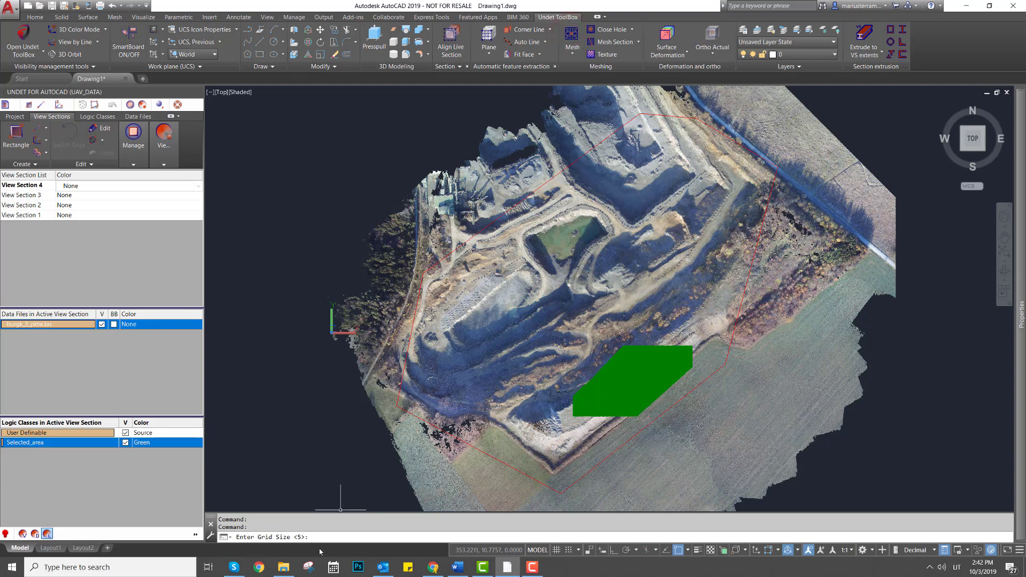
{"action": "type", "text": "2"}
{"action": "key", "text": "Return"}
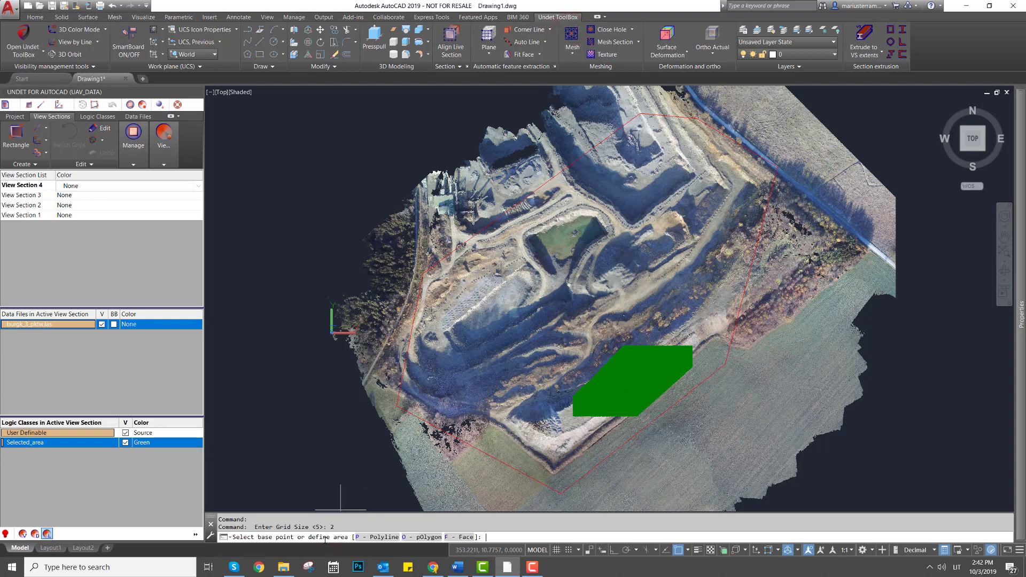
{"action": "left_click", "coordinate": [379, 538]}
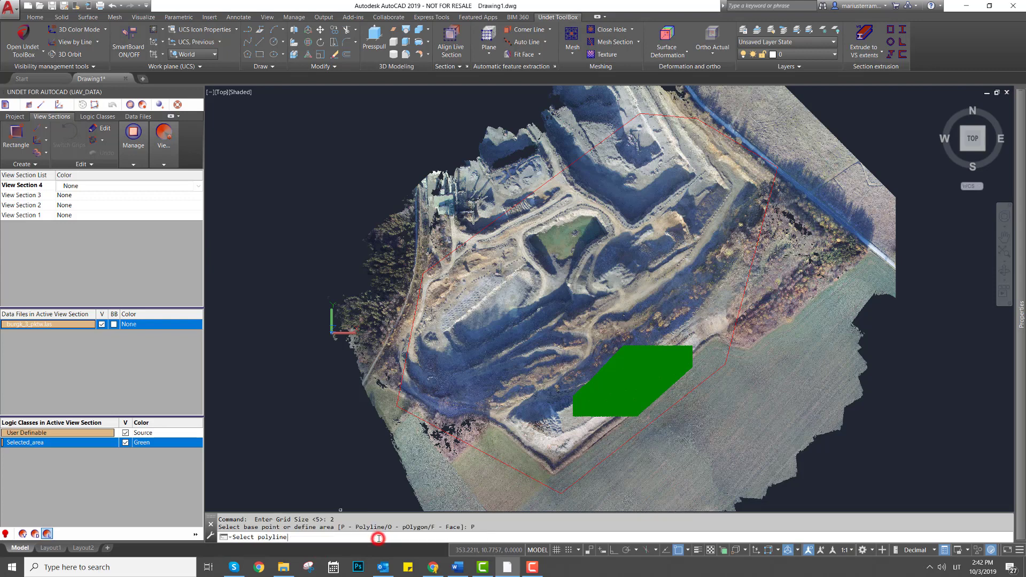
{"action": "left_click", "coordinate": [485, 453]}
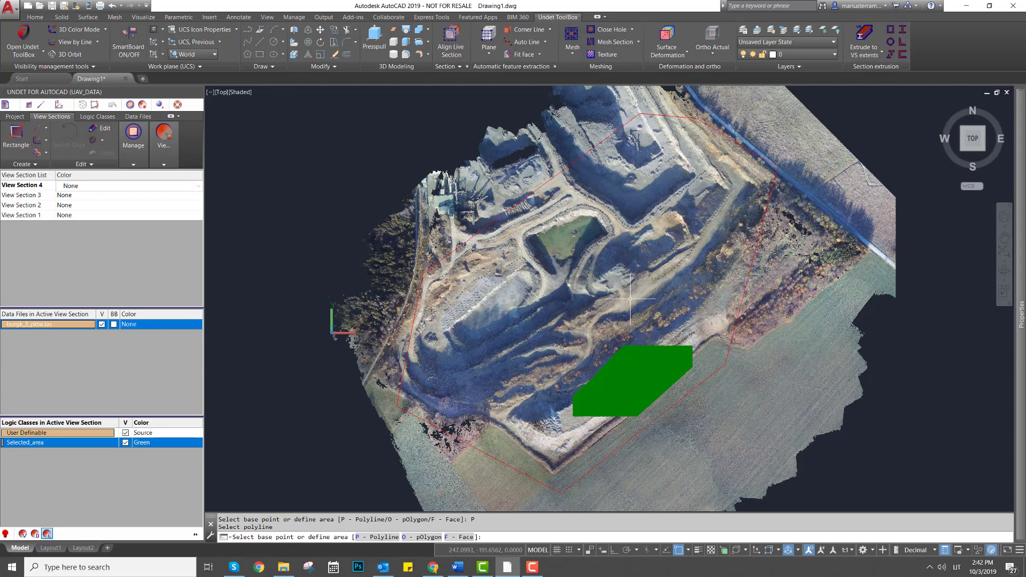
{"action": "key", "text": "Return"}
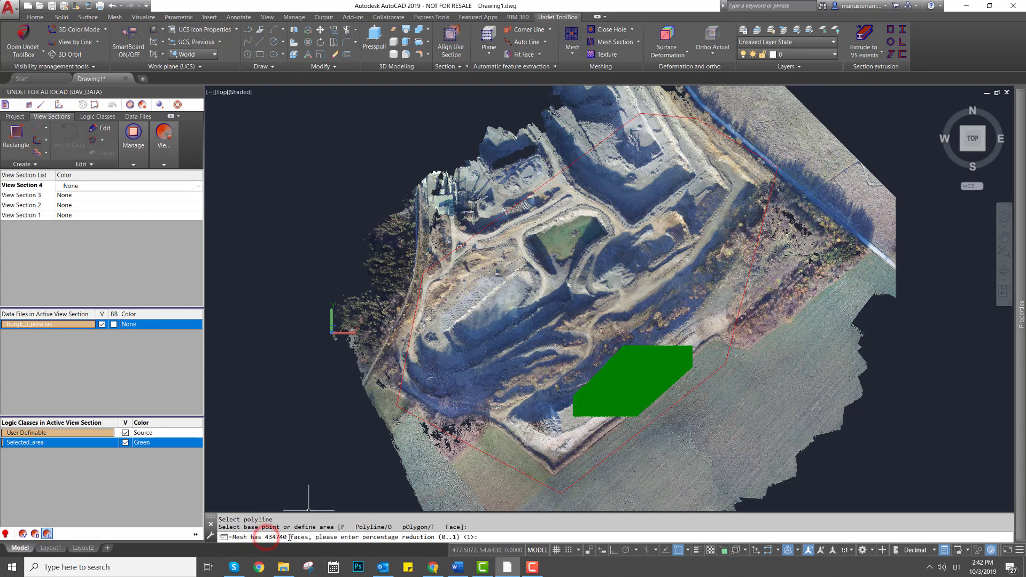
{"action": "type", "text": "0.5"}
{"action": "key", "text": "Return"}
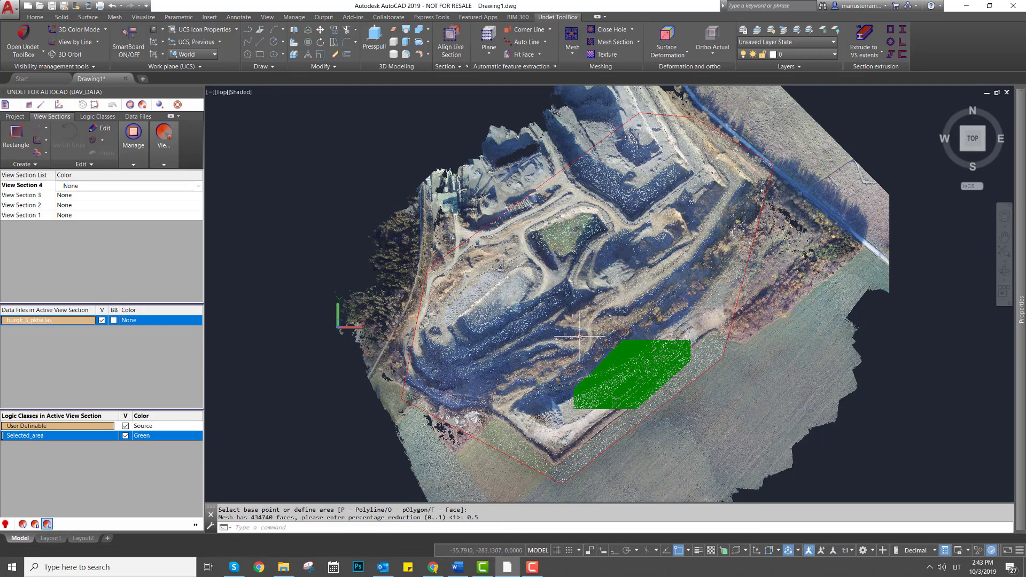
Step: Orbit around a base point near the centre of the mesh to examine its surface and edges in 3D
{"action": "left_click", "coordinate": [70, 54]}
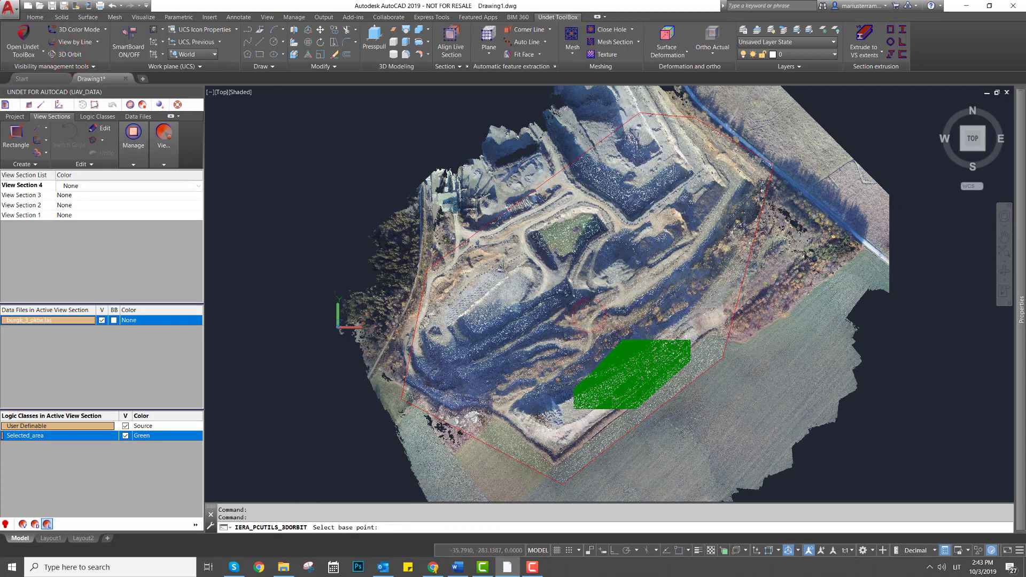
{"action": "left_click_drag", "start_coordinate": [543, 347], "coordinate": [580, 293]}
{"action": "scroll", "coordinate": [580, 292], "scroll_direction": "up", "scroll_amount": 4}
{"action": "mouse_move", "coordinate": [585, 343]}
{"action": "left_mouse_down"}
{"action": "mouse_move", "coordinate": [618, 298]}
{"action": "mouse_move", "coordinate": [615, 331]}
{"action": "mouse_move", "coordinate": [599, 308]}
{"action": "mouse_move", "coordinate": [698, 276]}
{"action": "mouse_move", "coordinate": [552, 316]}
{"action": "mouse_move", "coordinate": [694, 267]}
{"action": "mouse_move", "coordinate": [470, 317]}
{"action": "left_mouse_up"}
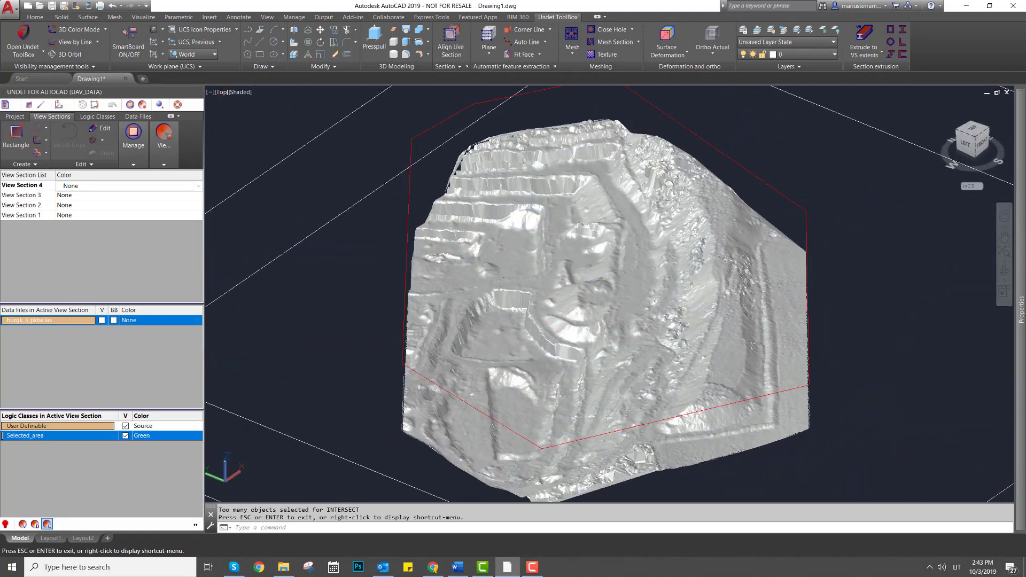
{"action": "key", "text": "Return"}
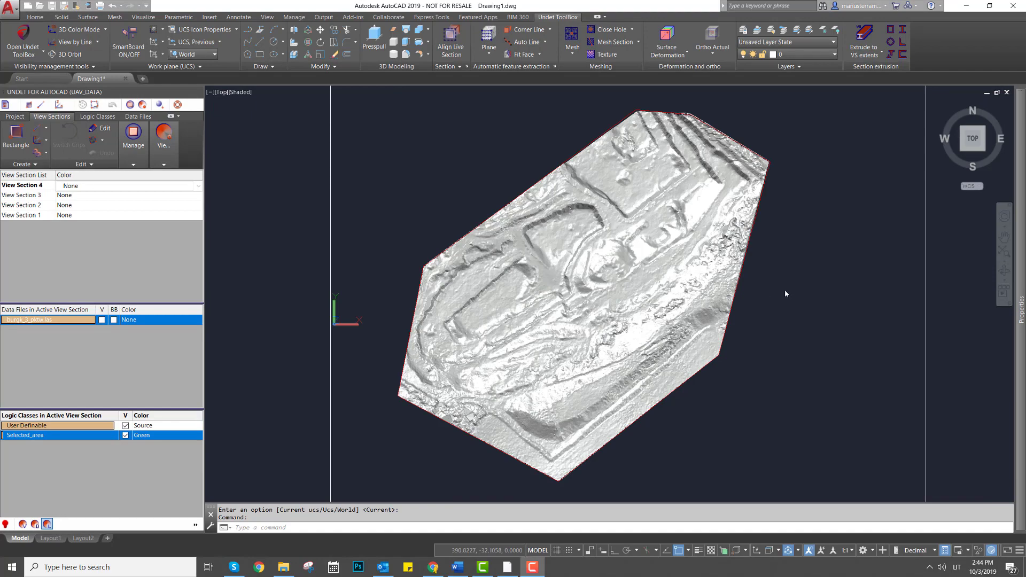
Step: Decimate the excavation mesh with a reduction value of 0.5
{"action": "left_click", "coordinate": [627, 286]}
{"action": "scroll", "coordinate": [605, 288], "scroll_direction": "up", "scroll_amount": 5}
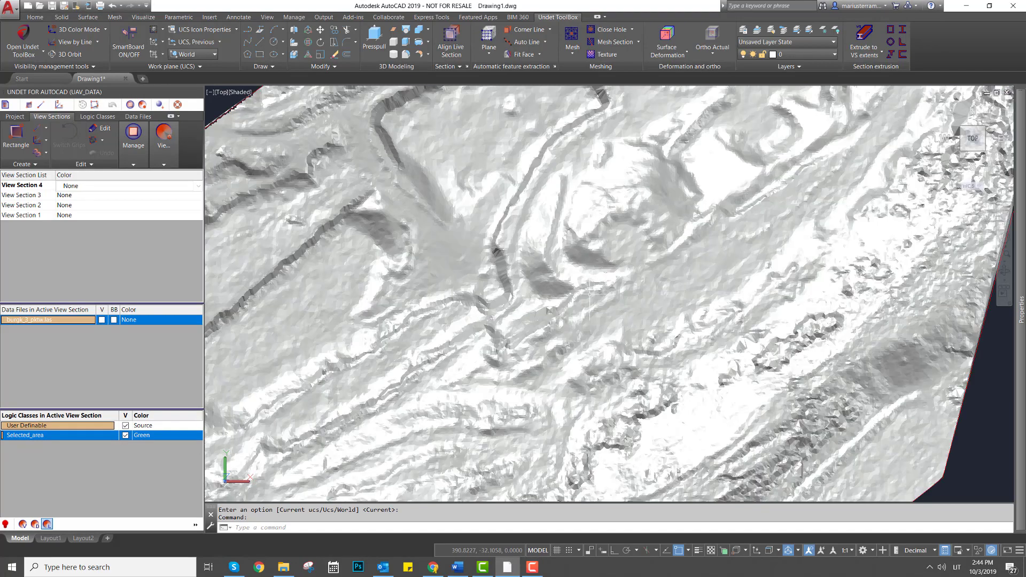
{"action": "left_click", "coordinate": [587, 299]}
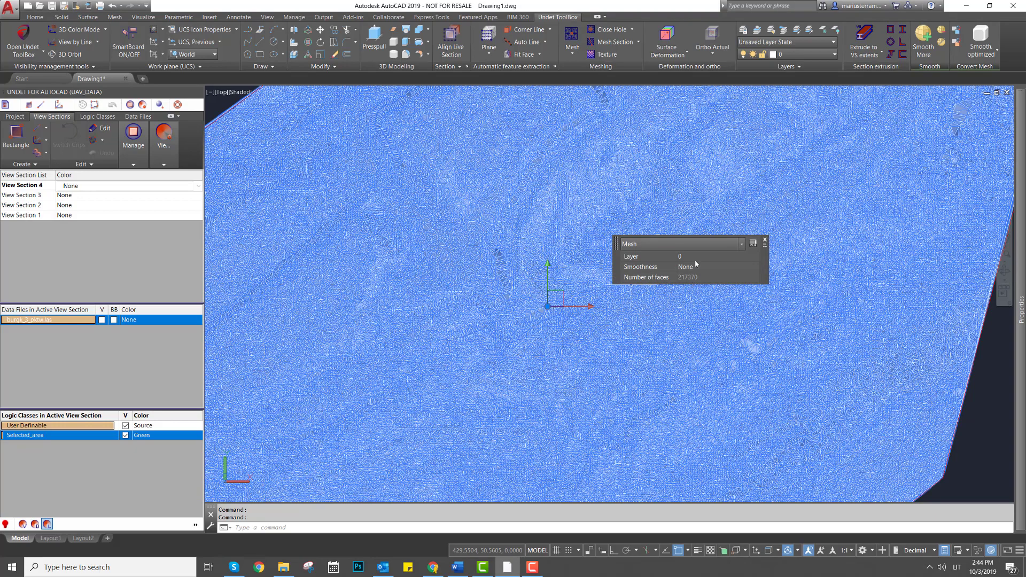
{"action": "left_click", "coordinate": [633, 31]}
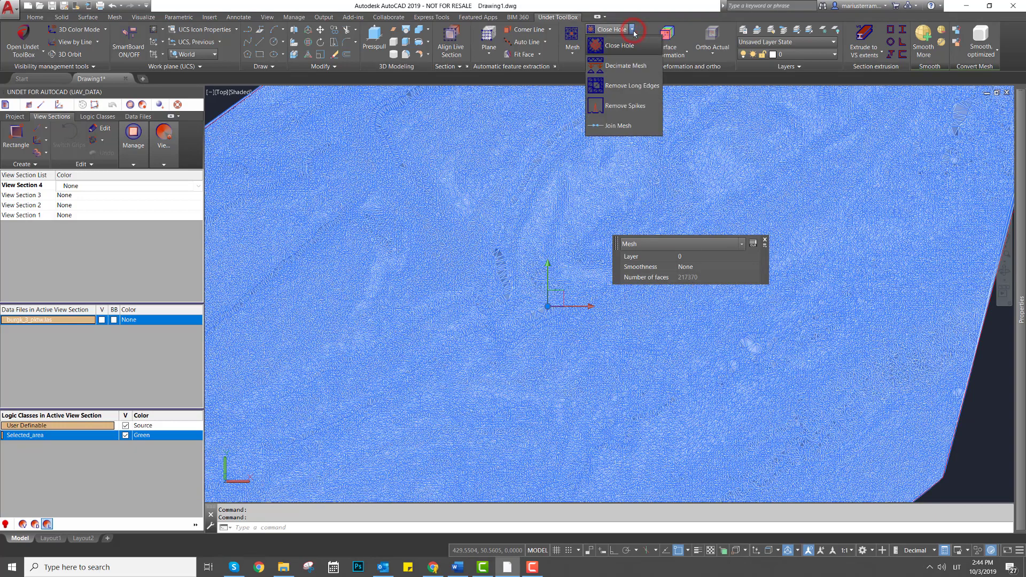
{"action": "left_click", "coordinate": [624, 67]}
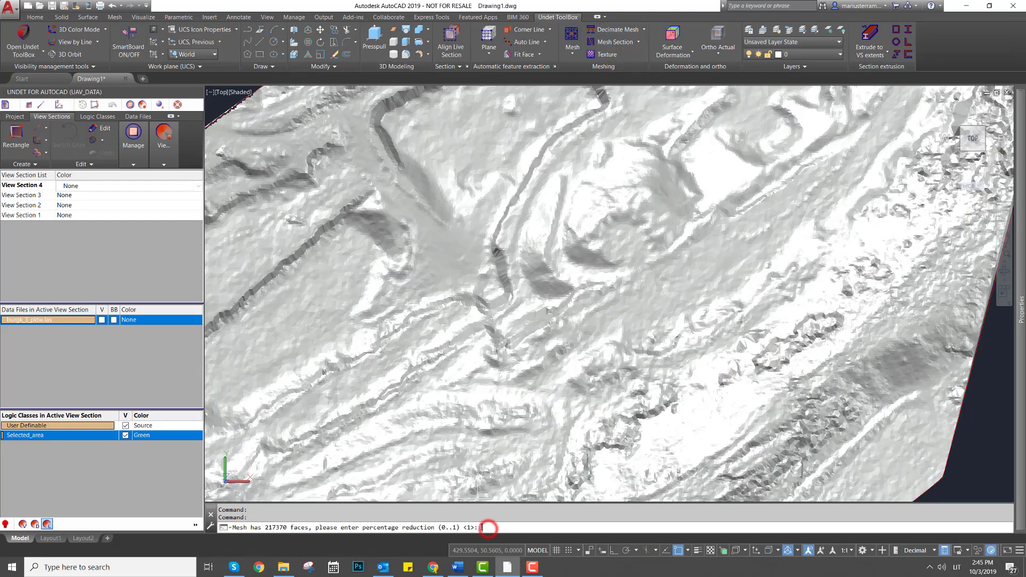
{"action": "type", "text": "0.5"}
{"action": "key", "text": "Return"}
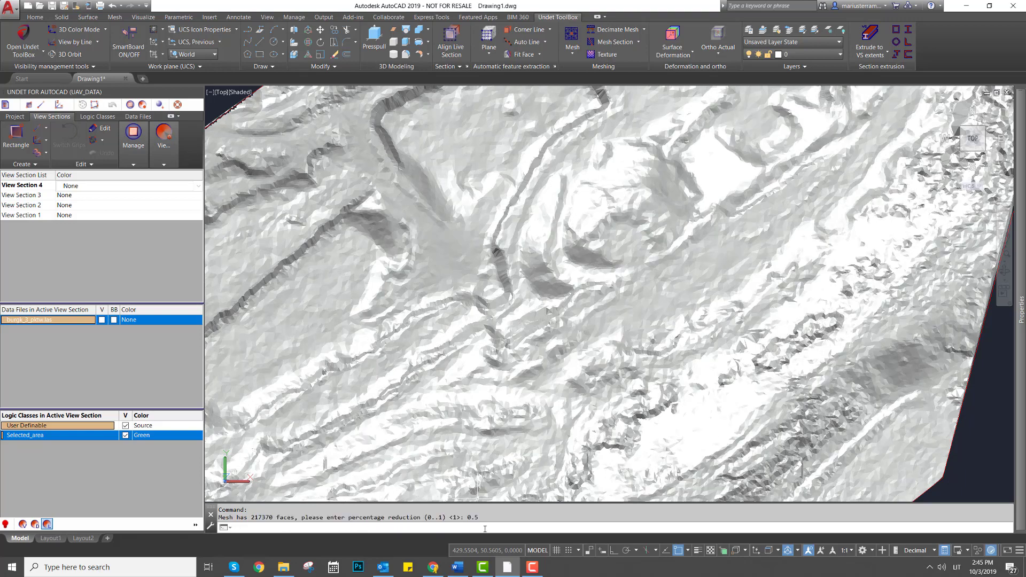
{"action": "left_click", "coordinate": [585, 354]}
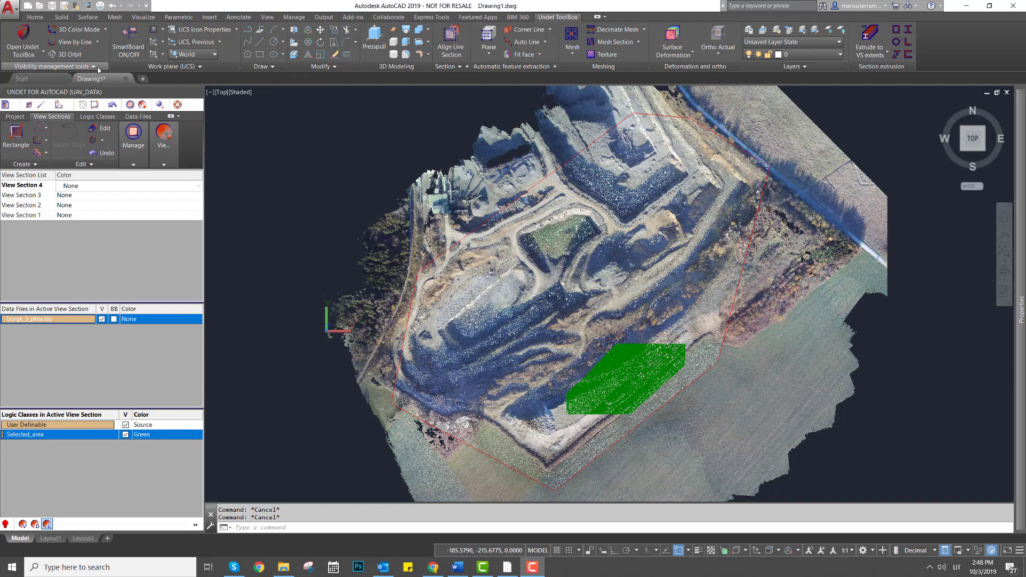
Step: Lower the point cloud's display density and regenerate the drawing to compare the mesh with the points from an oblique angle
{"action": "left_click", "coordinate": [94, 66]}
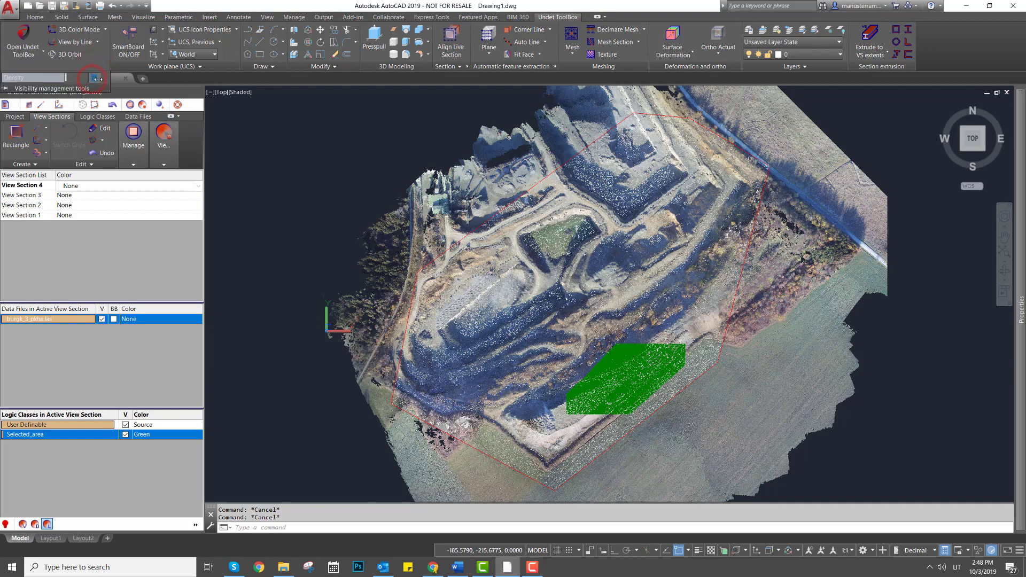
{"action": "left_click", "coordinate": [96, 79]}
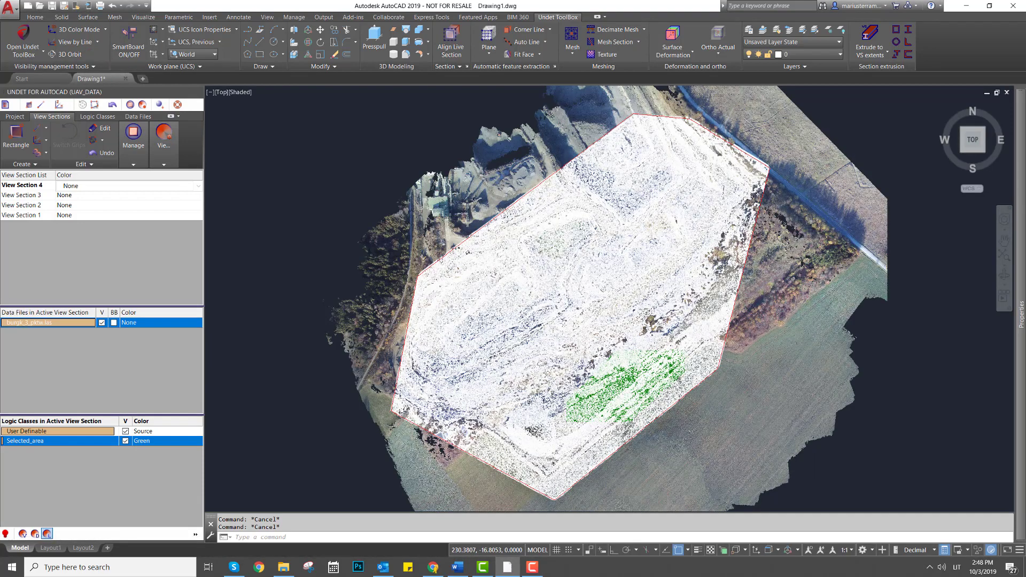
{"action": "type", "text": "re"}
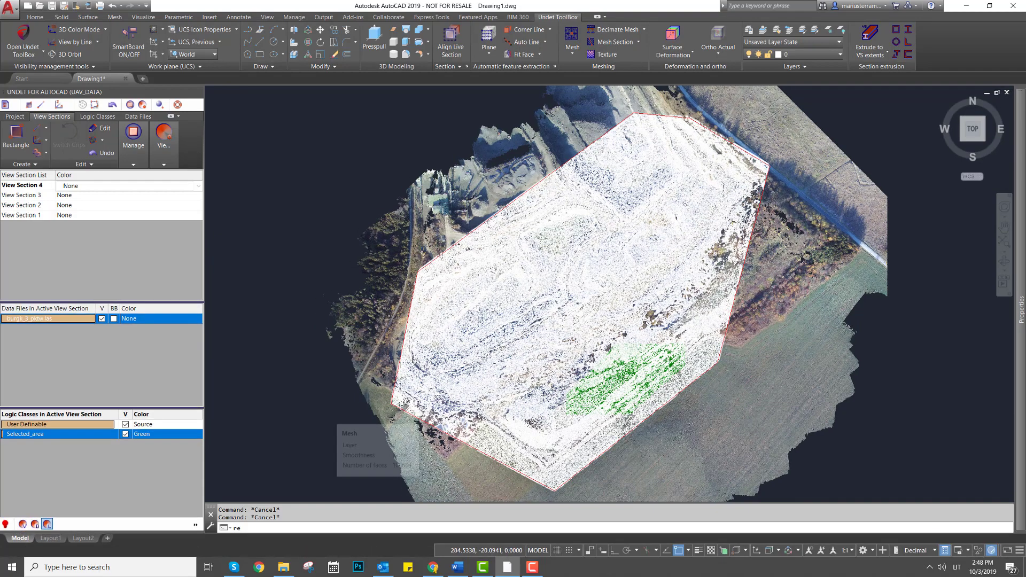
{"action": "key", "text": "Escape"}
{"action": "key", "text": "Escape"}
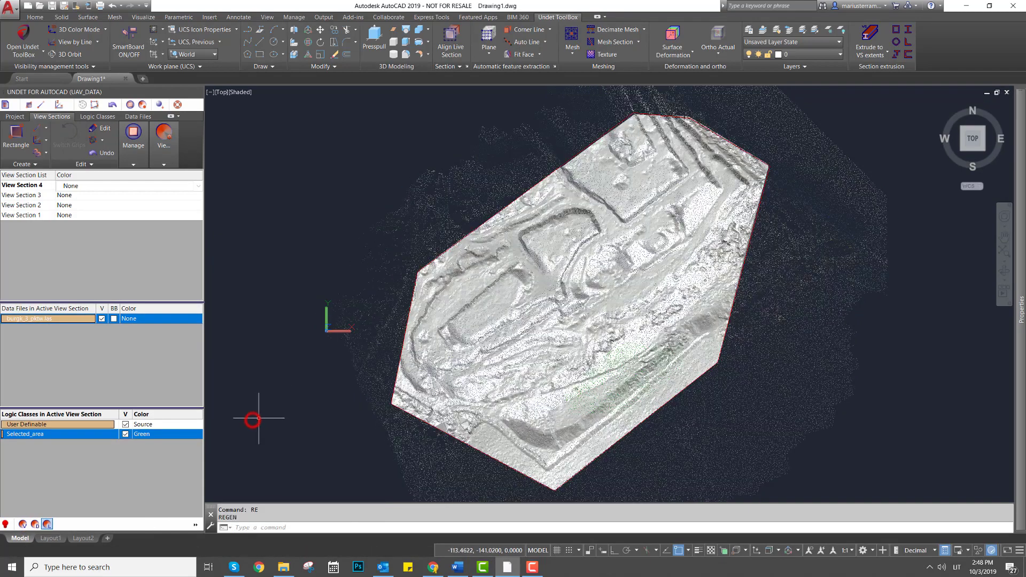
{"action": "middle_click_drag", "start_coordinate": [797, 420], "coordinate": [791, 313], "text": "shift"}
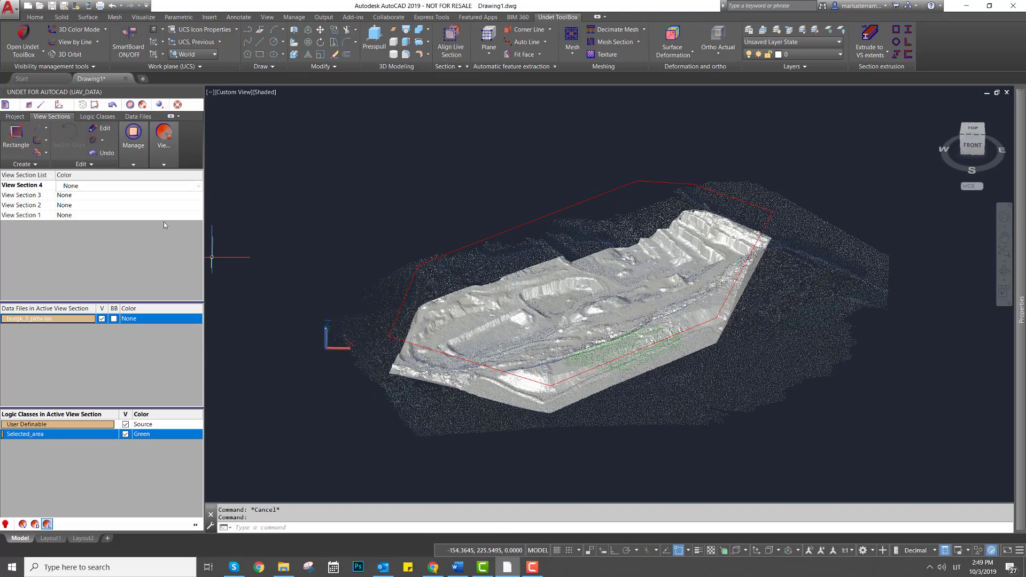
Step: Transform all drawing objects from the Optimized for 3D modeling coordinate system to Original
{"action": "left_click", "coordinate": [19, 118]}
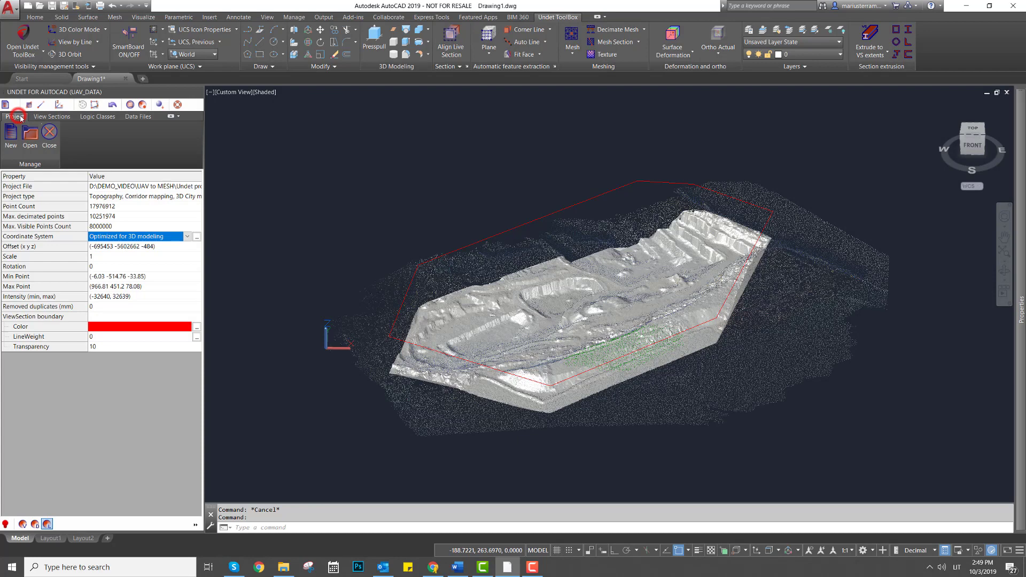
{"action": "left_click", "coordinate": [197, 238]}
{"action": "left_click", "coordinate": [182, 138]}
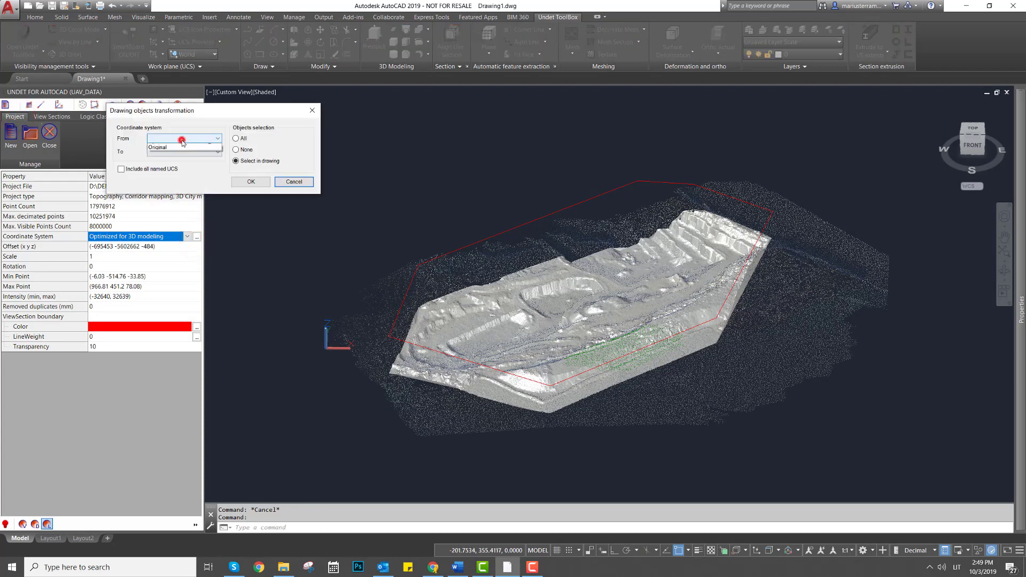
{"action": "left_click", "coordinate": [177, 147]}
{"action": "left_click", "coordinate": [216, 152]}
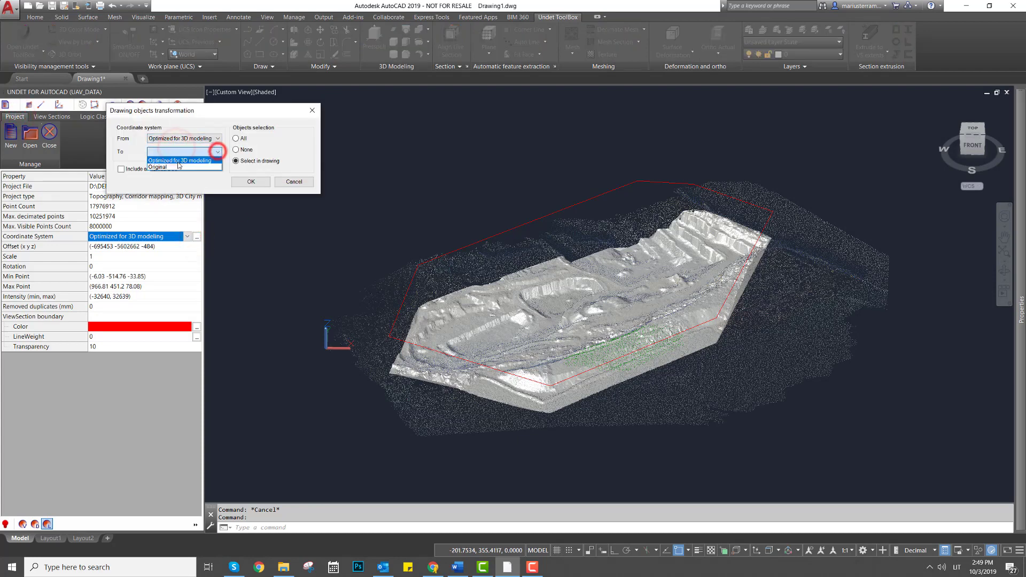
{"action": "left_click", "coordinate": [174, 168]}
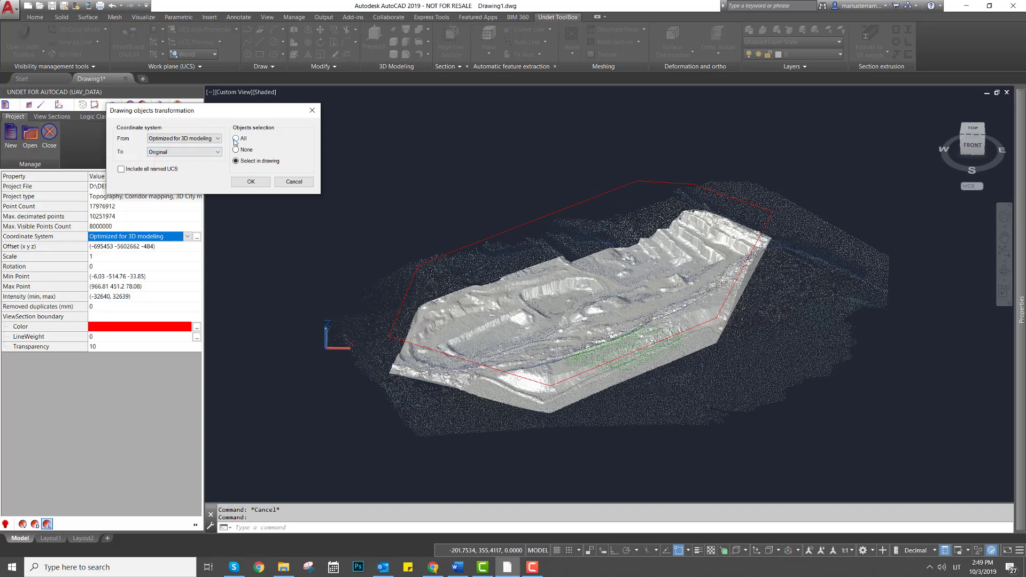
{"action": "left_click", "coordinate": [234, 139]}
{"action": "left_click", "coordinate": [259, 182]}
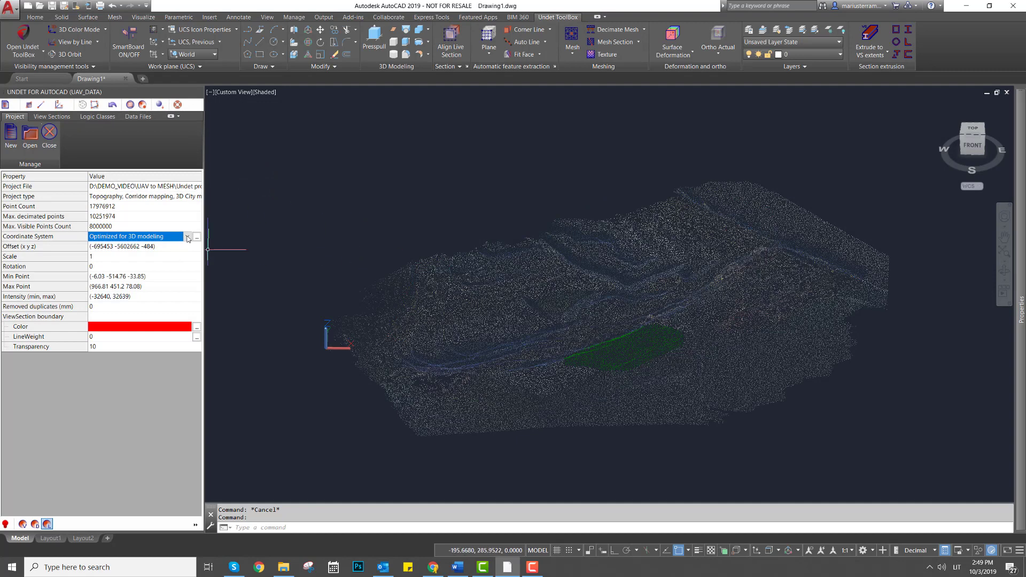
Step: Switch the point cloud project's coordinate system to Original and transform its view sections as well
{"action": "left_click", "coordinate": [143, 236]}
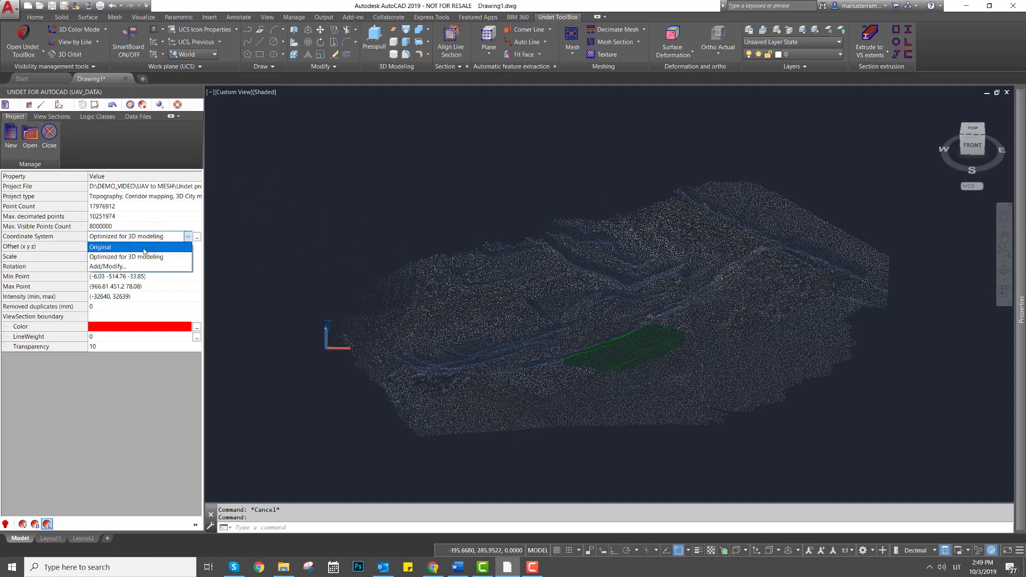
{"action": "left_click", "coordinate": [143, 247]}
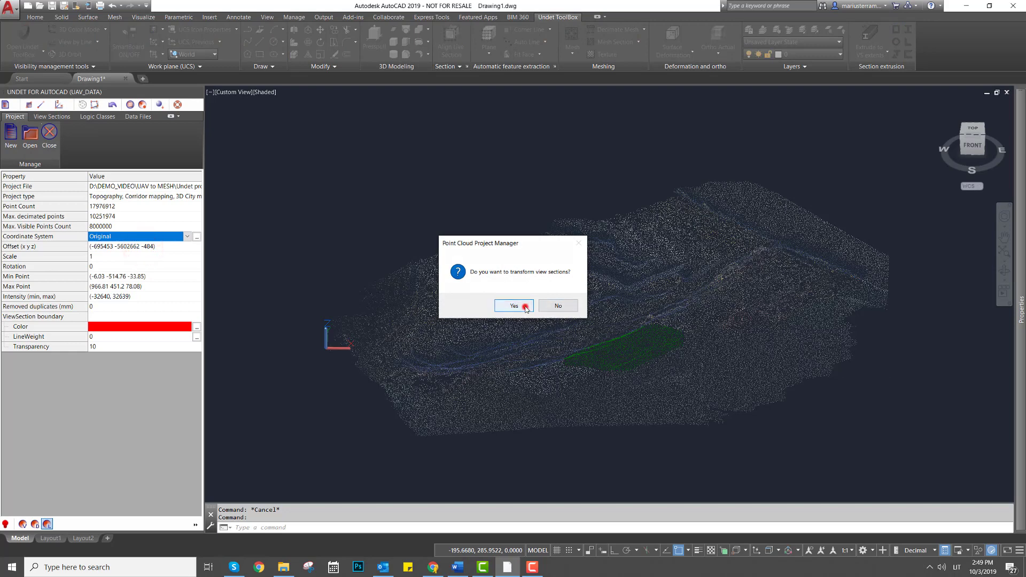
{"action": "left_click", "coordinate": [525, 307]}
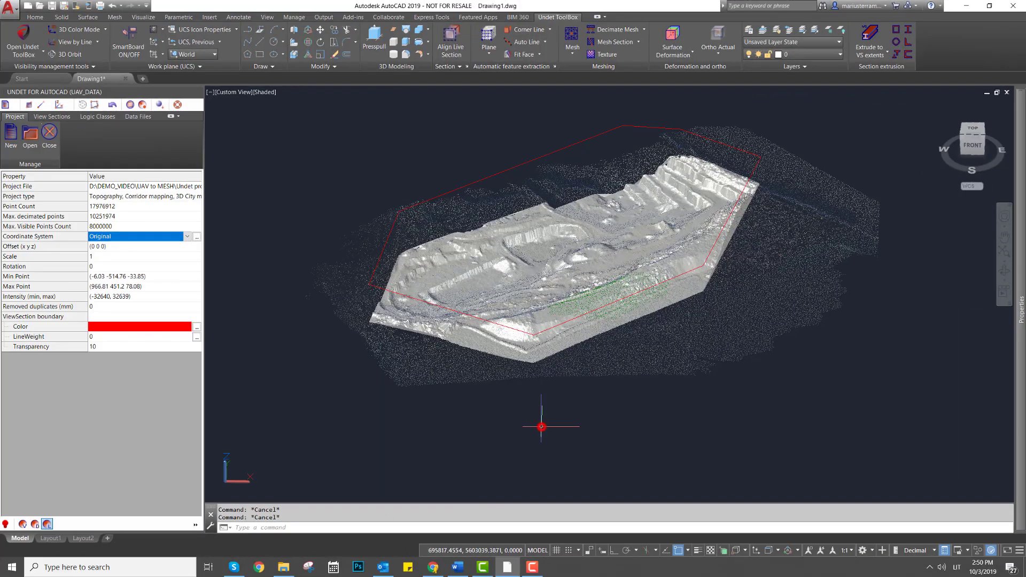
Step: Close the point cloud project and delete the red boundary polyline around the mesh
{"action": "left_click", "coordinate": [53, 144]}
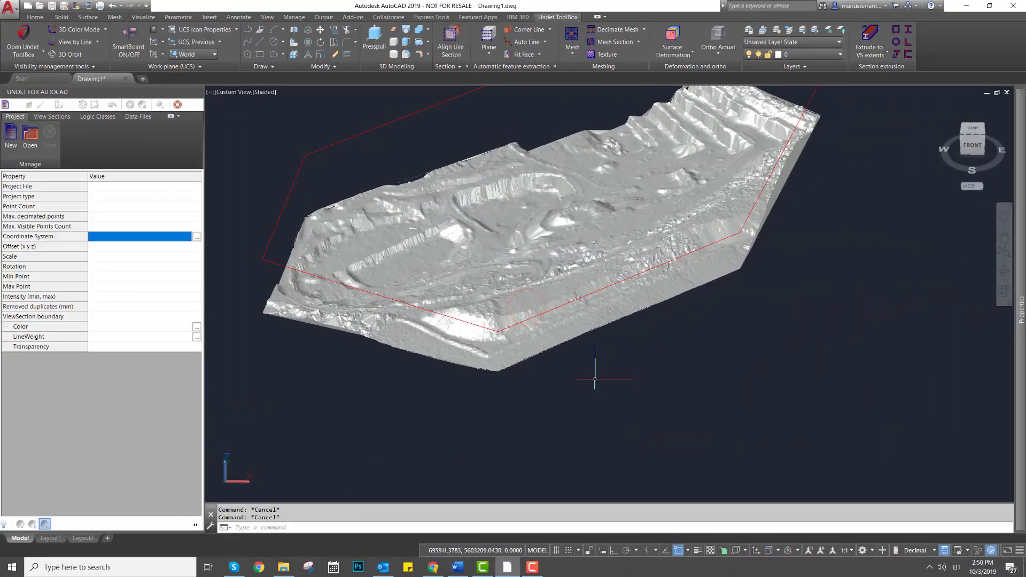
{"action": "left_click", "coordinate": [320, 179]}
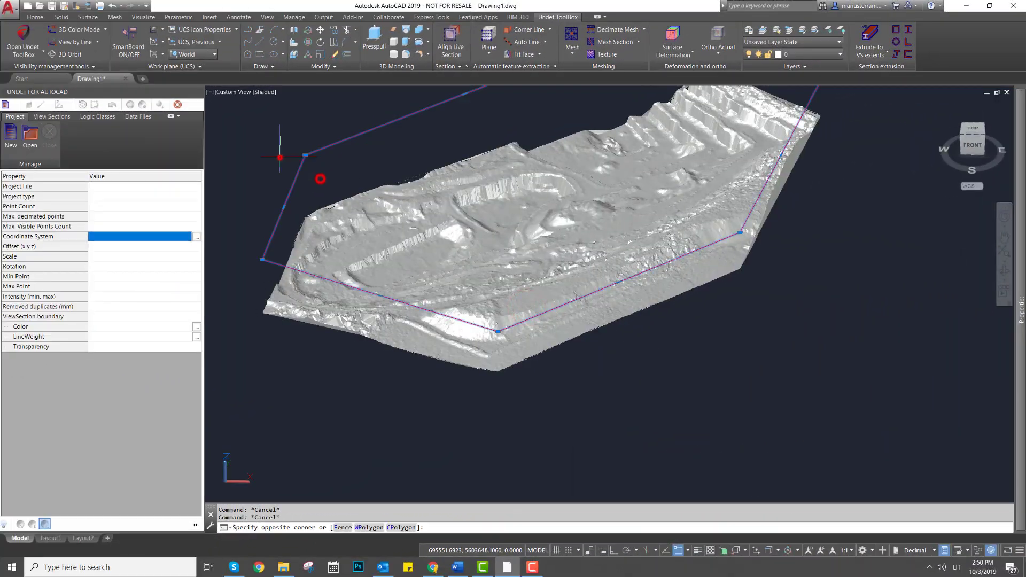
{"action": "left_click", "coordinate": [280, 158]}
{"action": "key", "text": "Delete"}
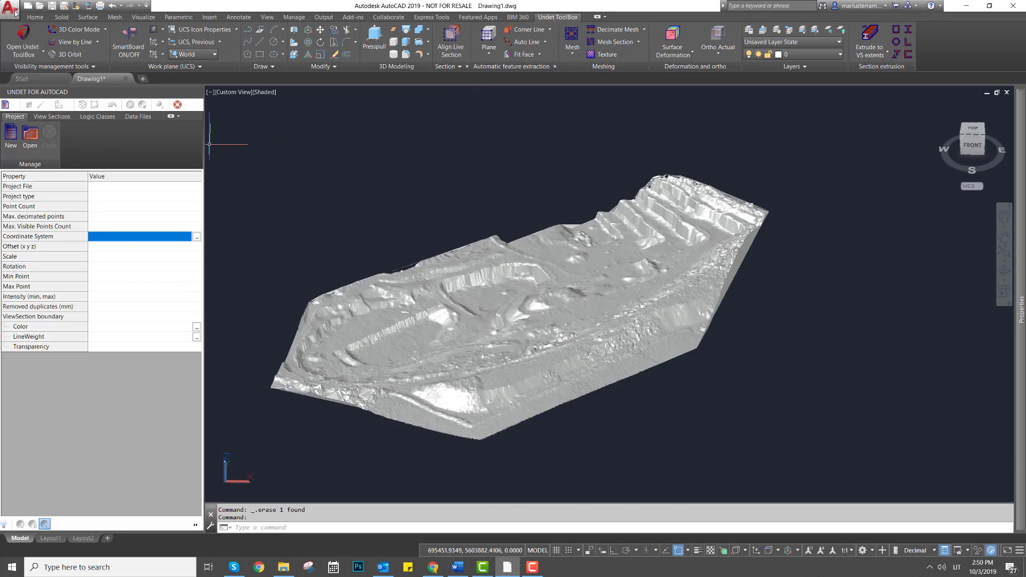
Step: Start saving the drawing under a new name and create a Final_data folder in D:\DEMO_VIDEO\UAV to MESH as its location
{"action": "left_click", "coordinate": [10, 8]}
{"action": "left_click", "coordinate": [49, 130]}
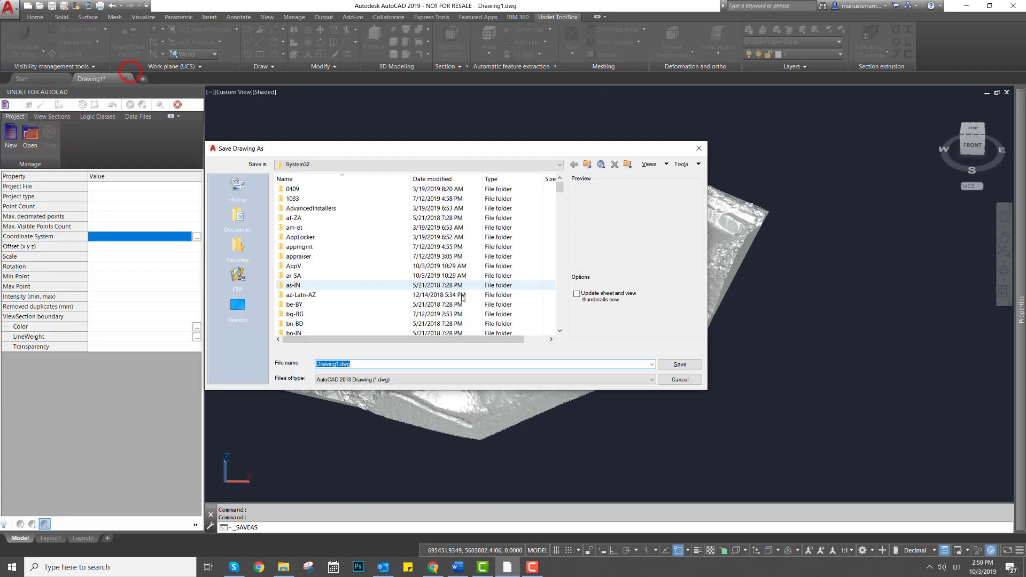
{"action": "left_click", "coordinate": [303, 165]}
{"action": "left_click", "coordinate": [326, 216]}
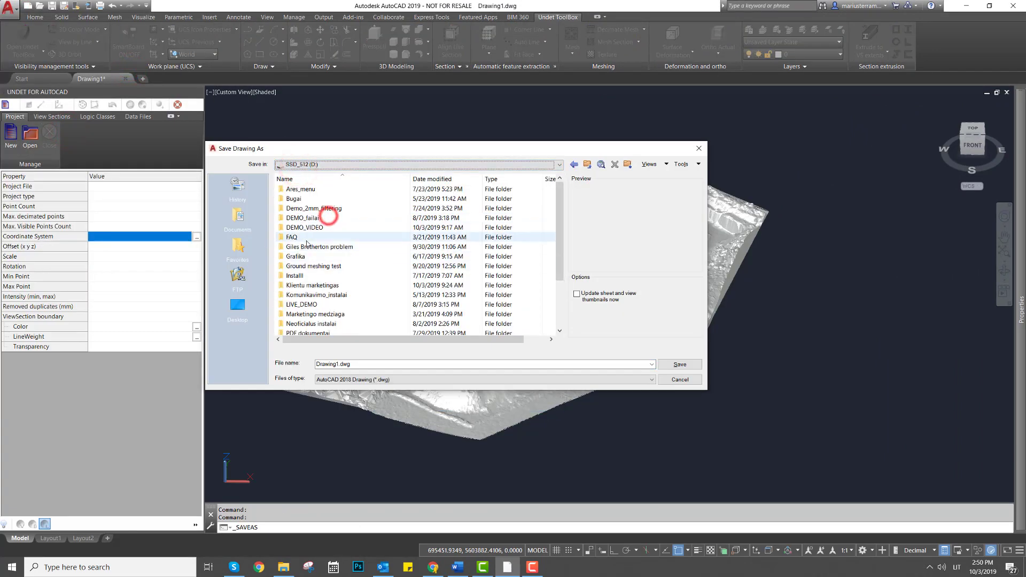
{"action": "double_click", "coordinate": [307, 228]}
{"action": "double_click", "coordinate": [316, 198]}
{"action": "right_click", "coordinate": [297, 237]}
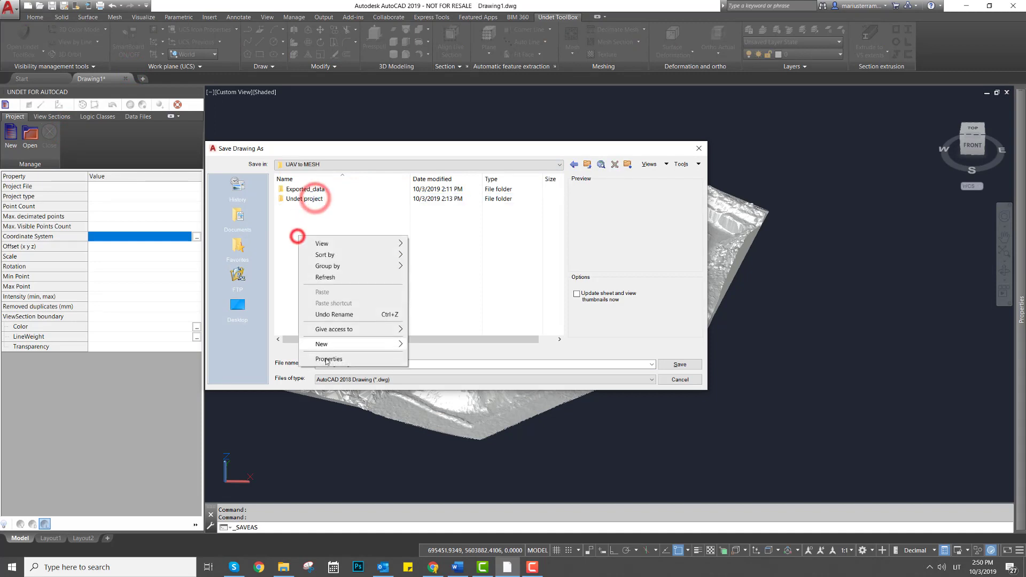
{"action": "left_click", "coordinate": [331, 345]}
{"action": "left_click", "coordinate": [436, 346]}
{"action": "type", "text": "Final_data"}
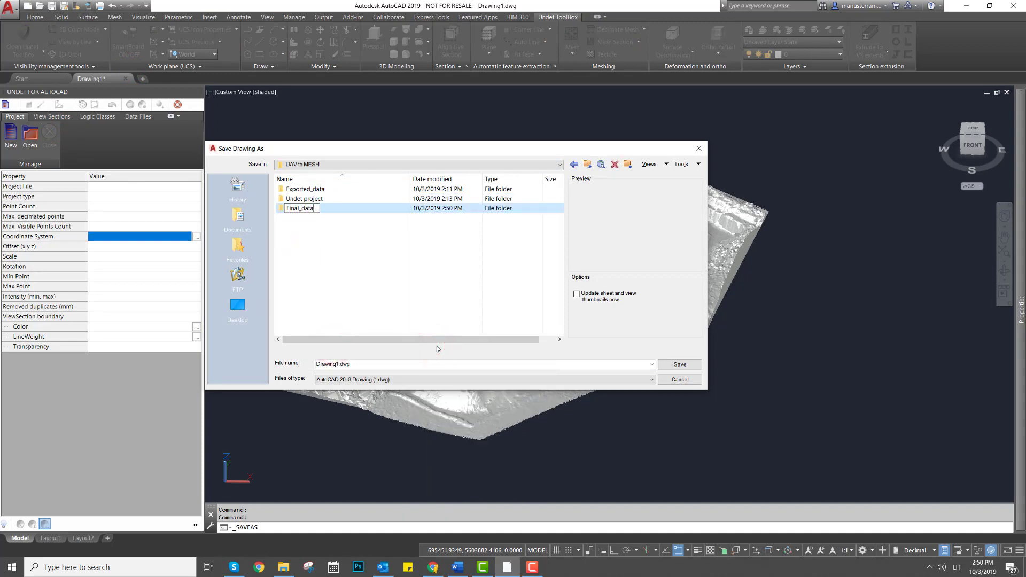
{"action": "key", "text": "Return"}
{"action": "double_click", "coordinate": [302, 208]}
Step: Save the drawing in AutoCAD 2013/LT2013 DXF format with the file name Mesh_DXF
{"action": "left_click", "coordinate": [374, 379]}
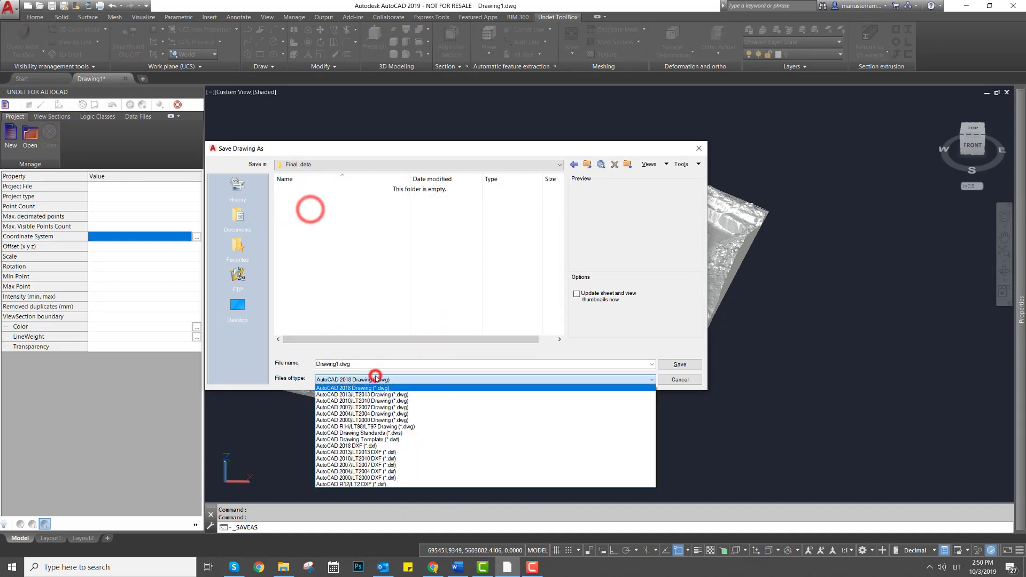
{"action": "left_click", "coordinate": [385, 450]}
{"action": "type", "text": "Mesh_DXF"}
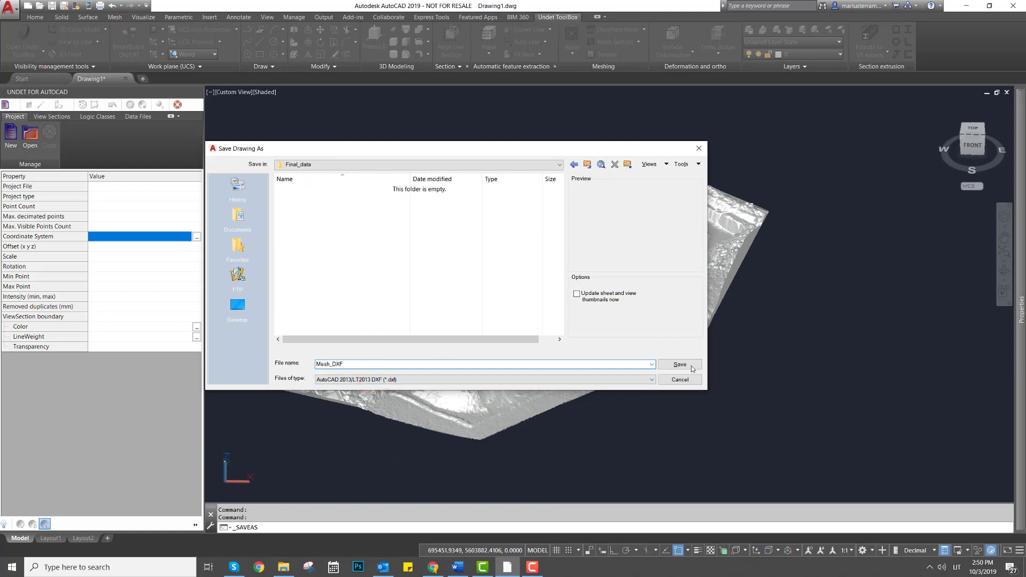
{"action": "left_click", "coordinate": [691, 366]}
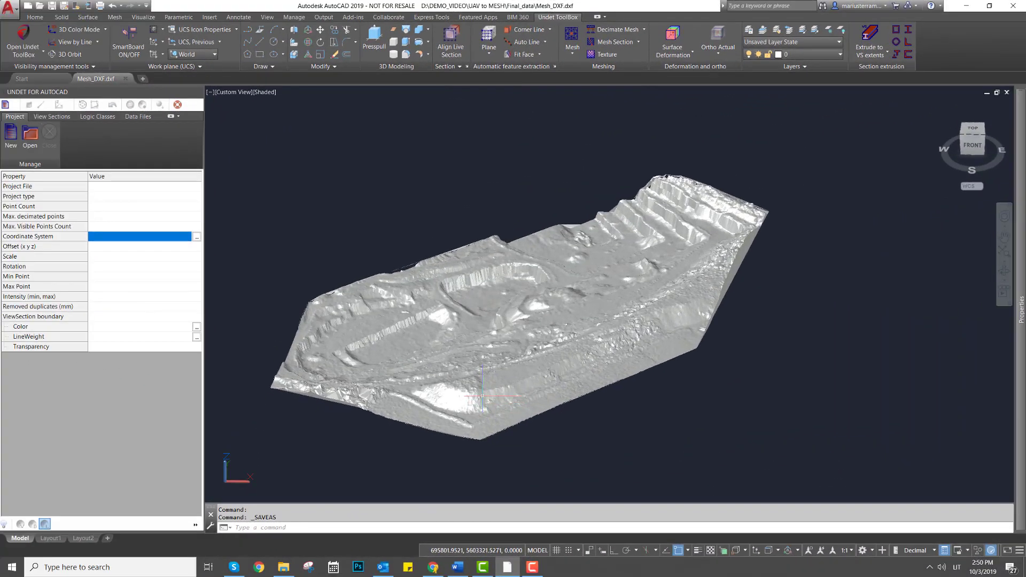
Step: Run the IERA_PCUTILS_MESH2TXT command on the terrain mesh
{"action": "left_click", "coordinate": [481, 394]}
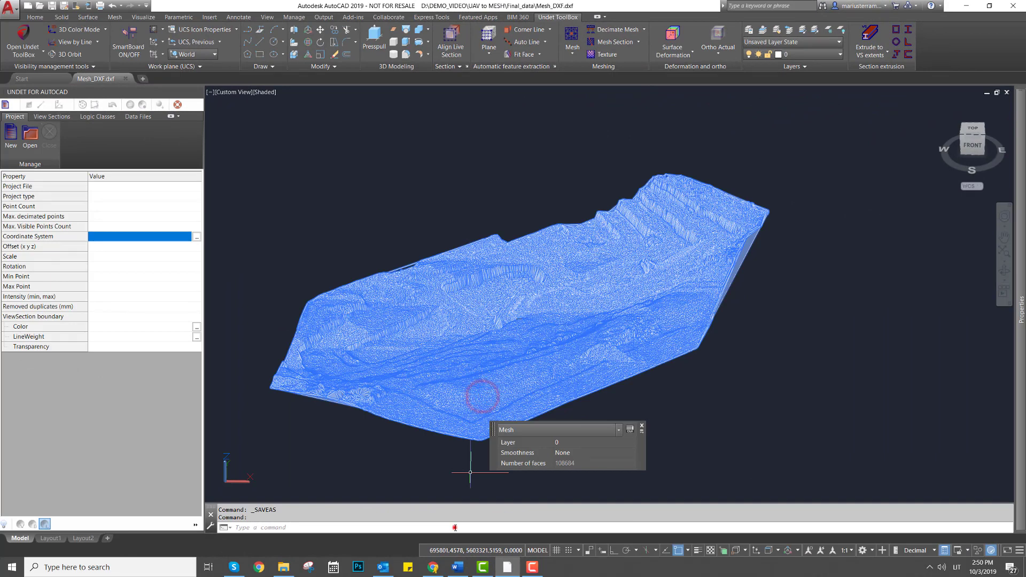
{"action": "type", "text": "PCut"}
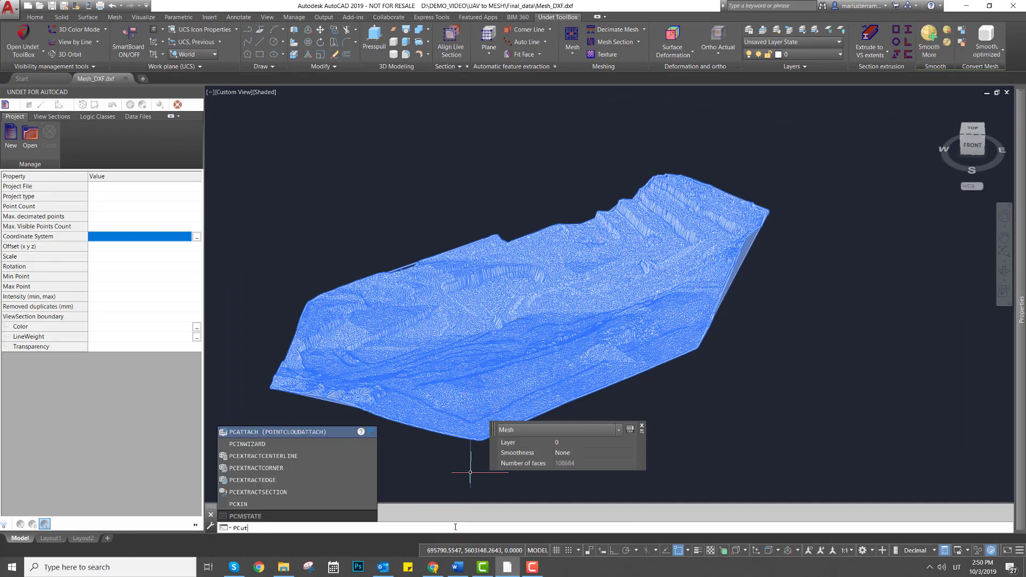
{"action": "type", "text": "ils"}
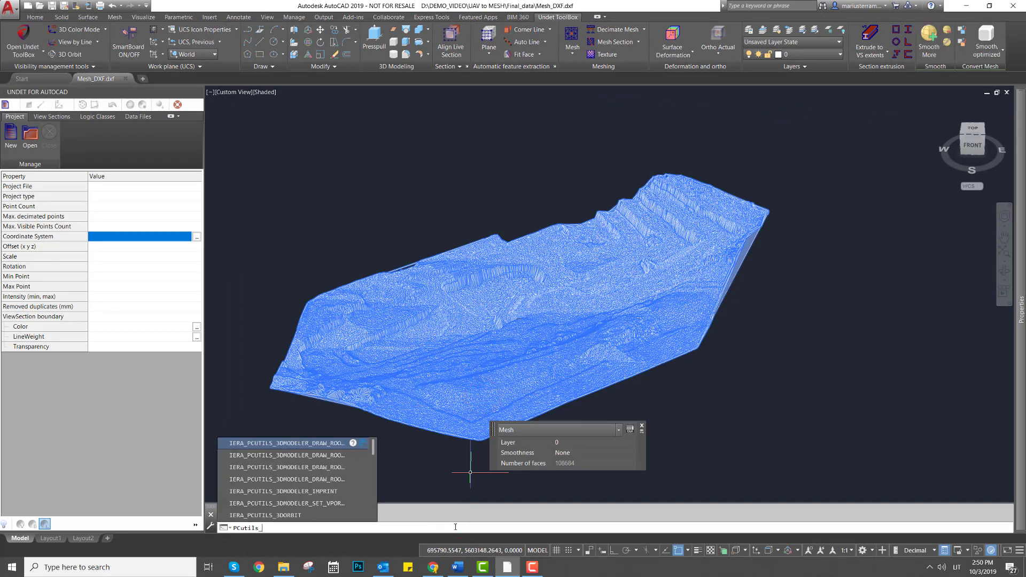
{"action": "type", "text": "_mes"}
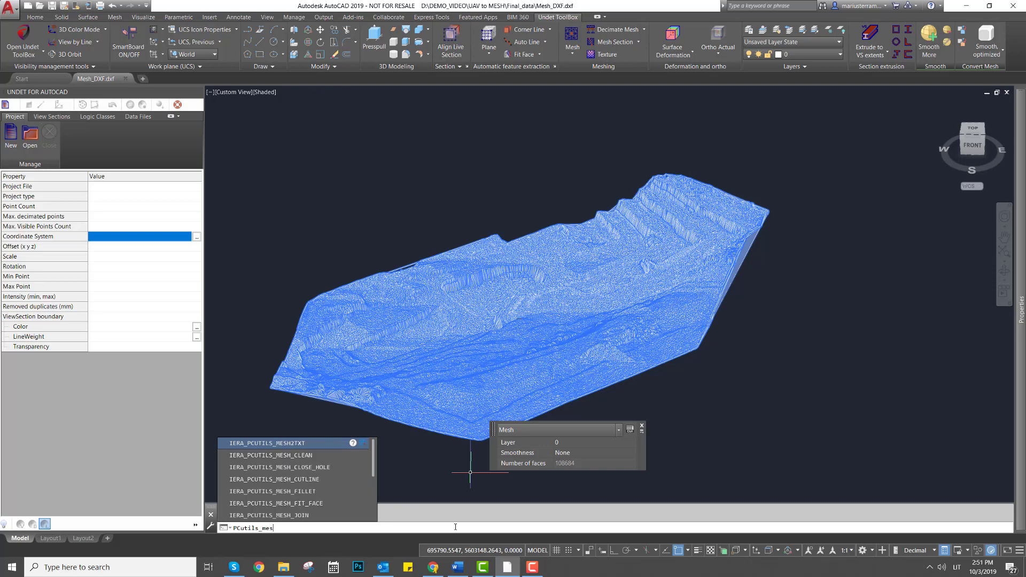
{"action": "left_click", "coordinate": [302, 447]}
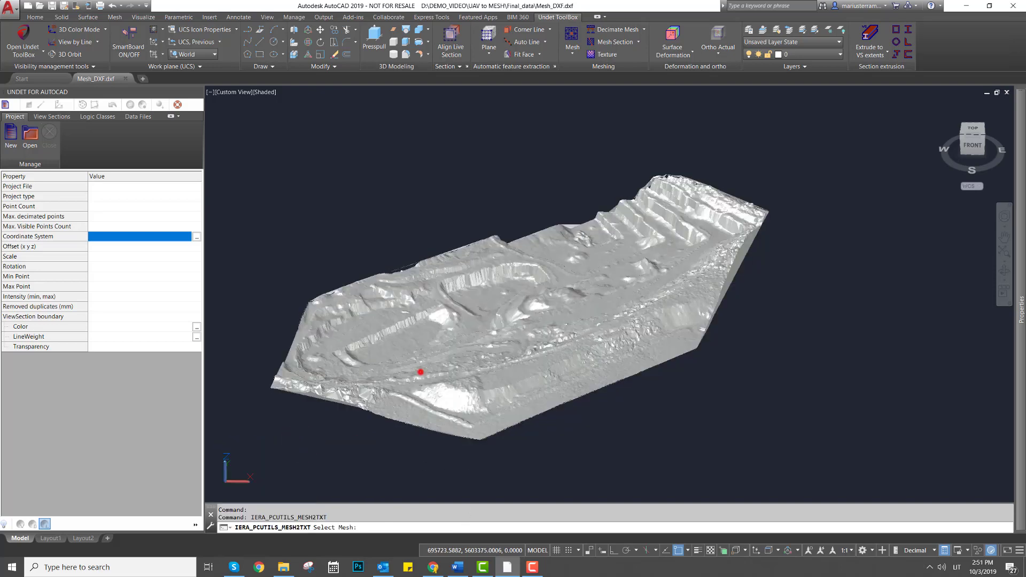
{"action": "left_click", "coordinate": [420, 372]}
{"action": "key", "text": "Return"}
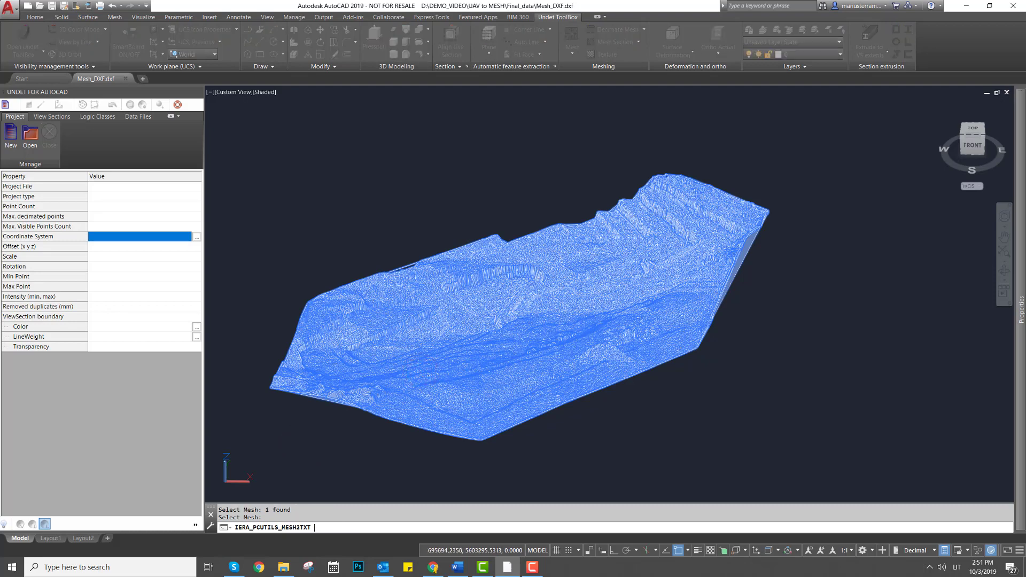
Step: Export the mesh points as a text file named Mesh_points_TXT to D:\DEMO_VIDEO\UAV to MESH\Final_data
{"action": "left_click", "coordinate": [478, 176]}
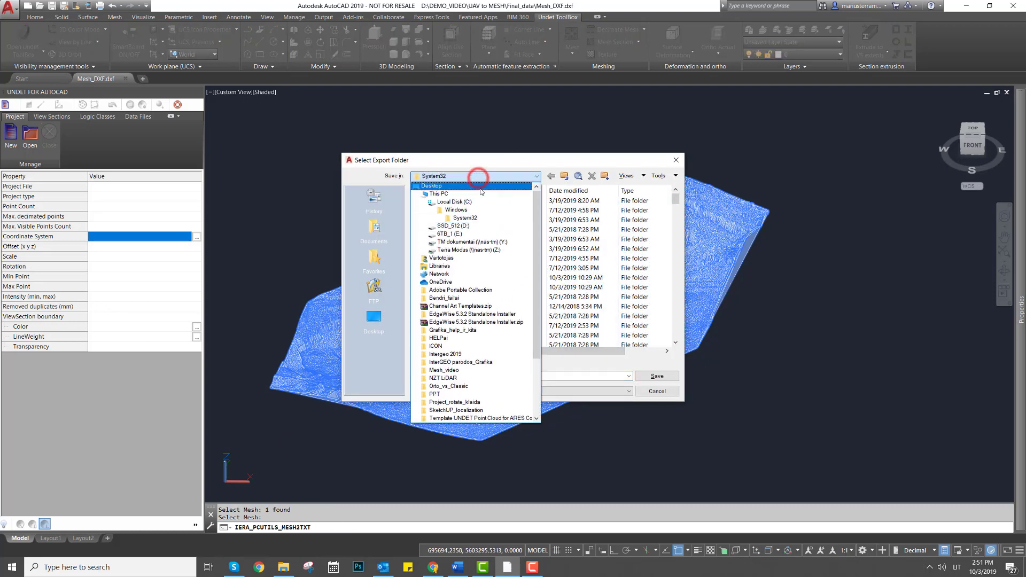
{"action": "left_click", "coordinate": [453, 225]}
{"action": "double_click", "coordinate": [448, 241]}
{"action": "double_click", "coordinate": [446, 210]}
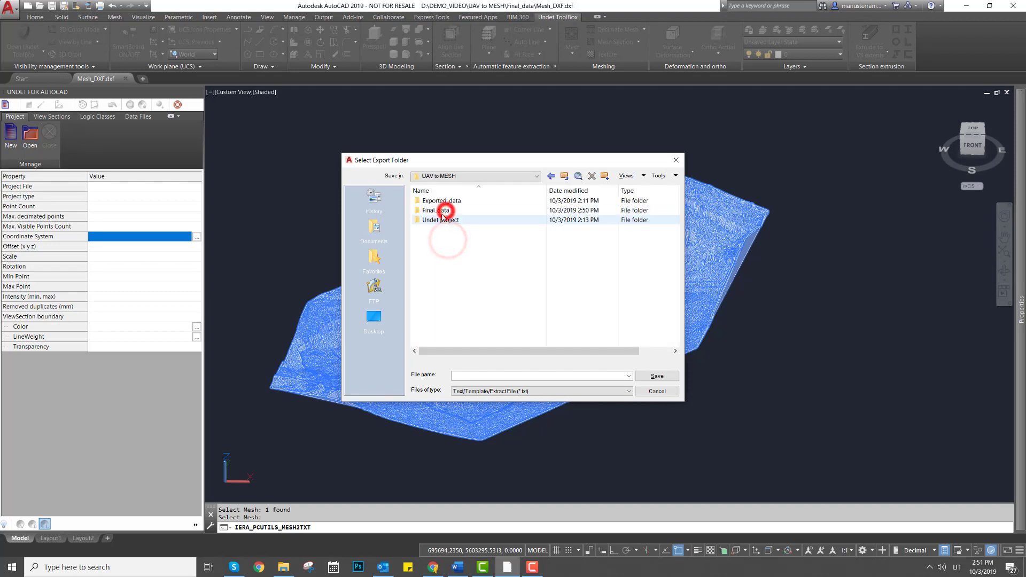
{"action": "double_click", "coordinate": [447, 211]}
{"action": "left_click", "coordinate": [465, 376]}
{"action": "type", "text": "Mesh_points_TXT"}
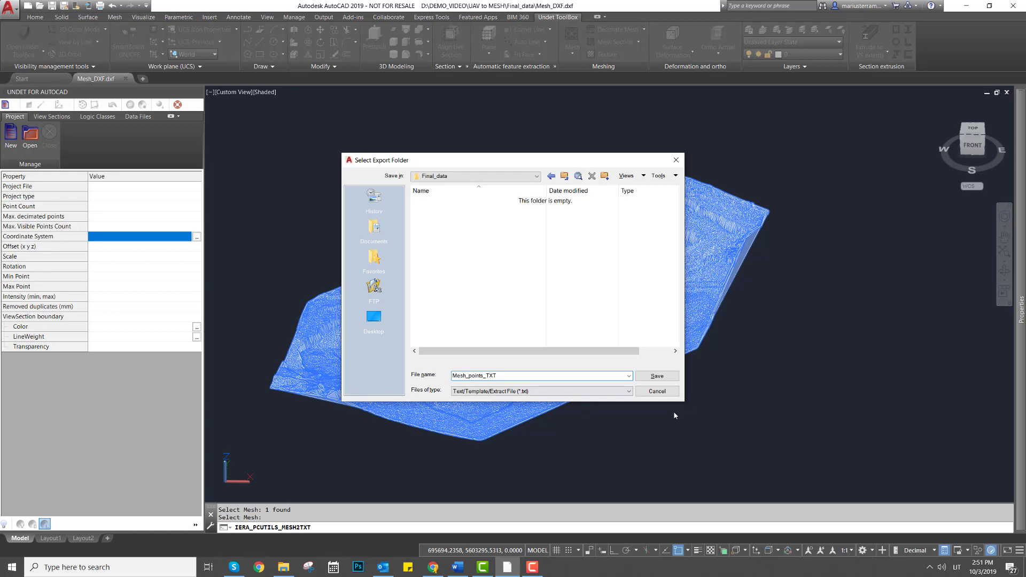
{"action": "left_click", "coordinate": [657, 376]}
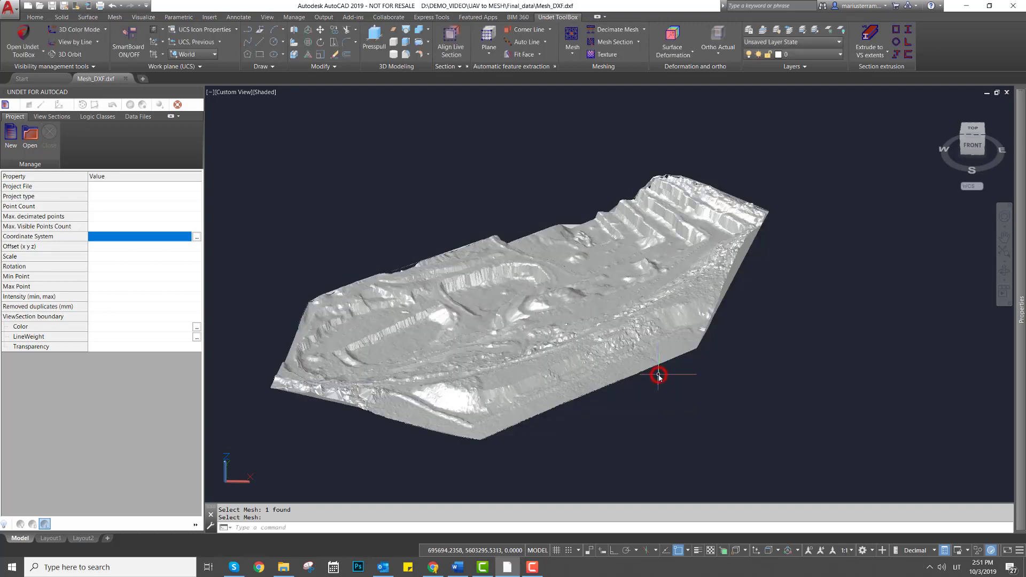
Step: Switch to File Explorer, open Mesh_points_TXT.txt from the Final_data folder and examine its first coordinate rows
{"action": "left_click", "coordinate": [284, 567]}
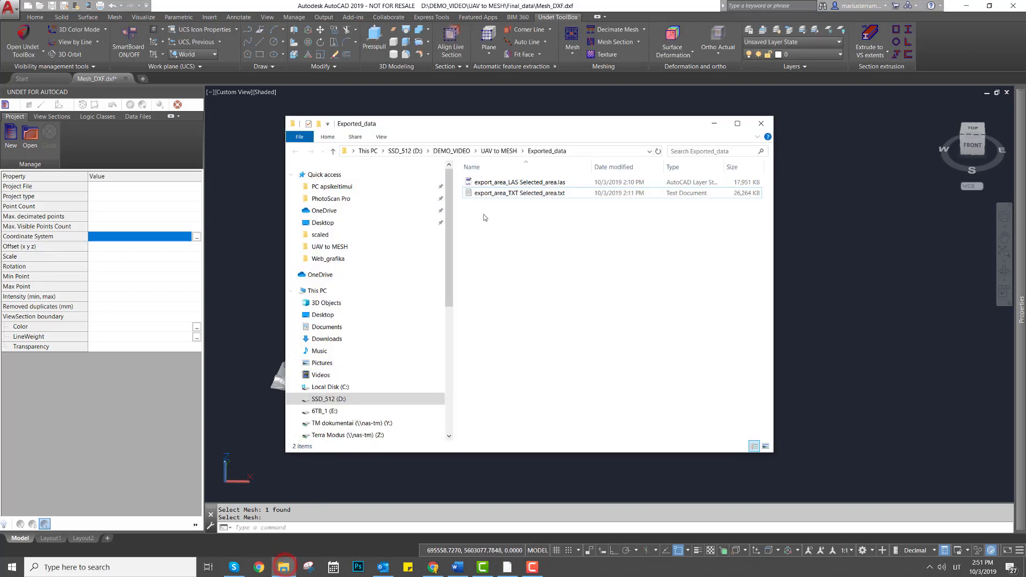
{"action": "left_click", "coordinate": [500, 151]}
{"action": "double_click", "coordinate": [486, 182]}
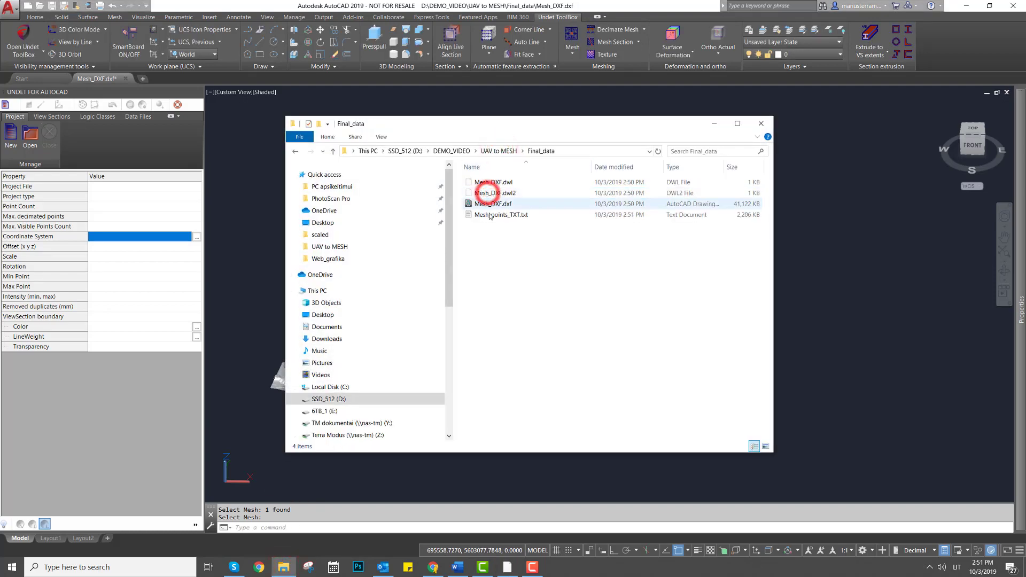
{"action": "left_click", "coordinate": [490, 204]}
{"action": "double_click", "coordinate": [514, 215]}
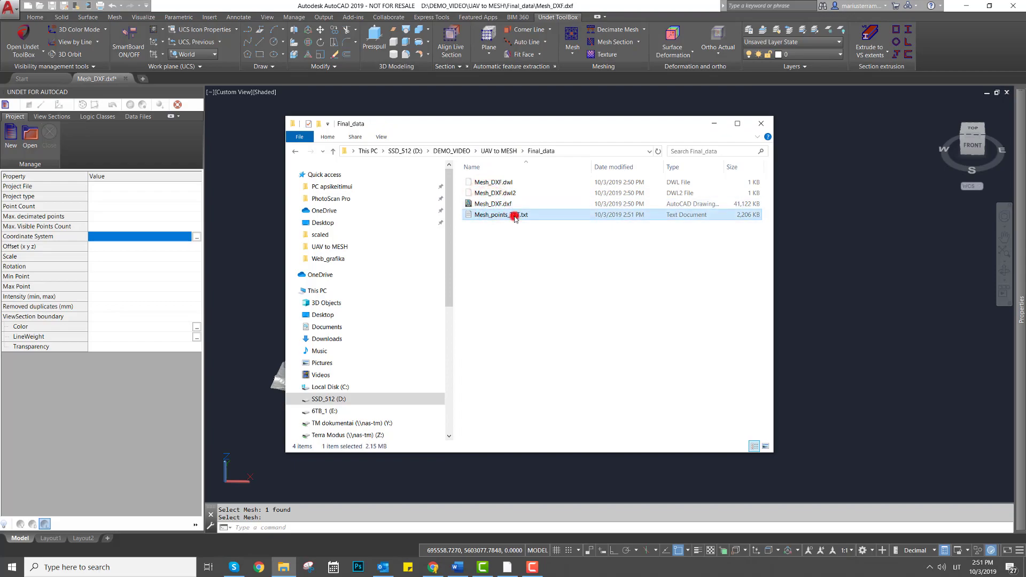
{"action": "left_click", "coordinate": [217, 100]}
{"action": "key", "text": "ctrl+shift+Home"}
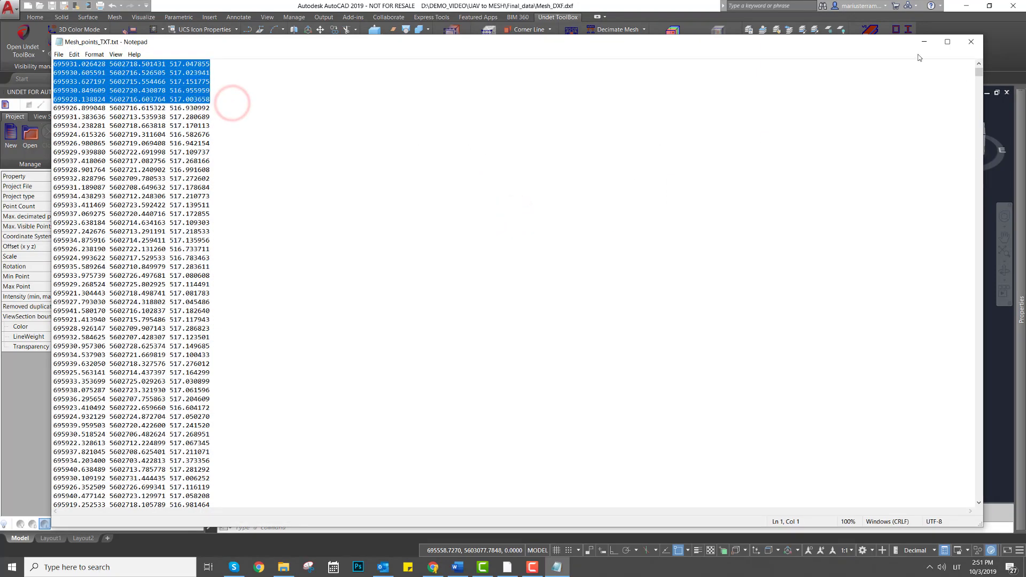